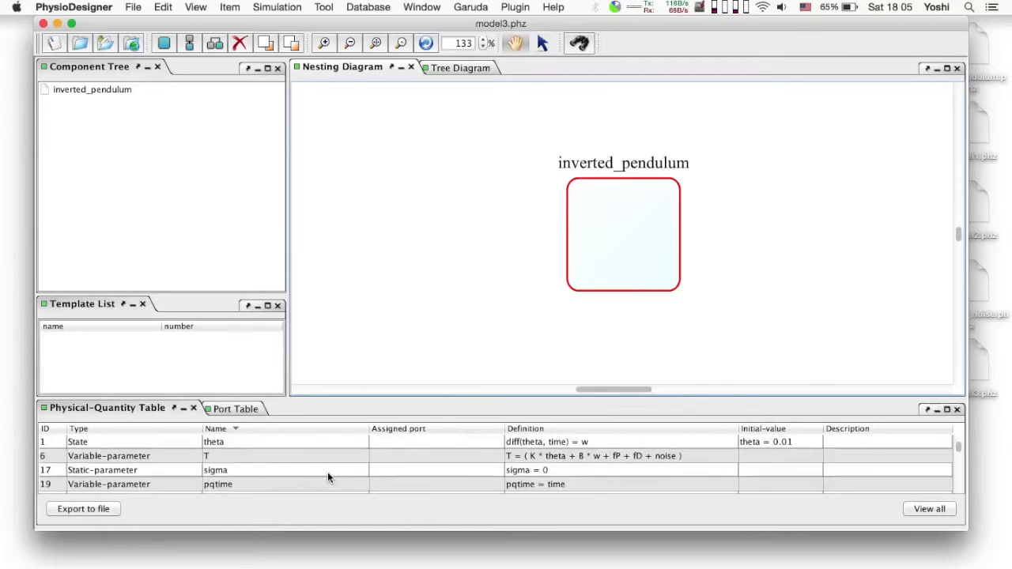
- Set the static parameter sigma of the inverted_pendulum module to 0.2
{"action": "left_click", "coordinate": [328, 471]}
{"action": "double_click", "coordinate": [559, 470]}
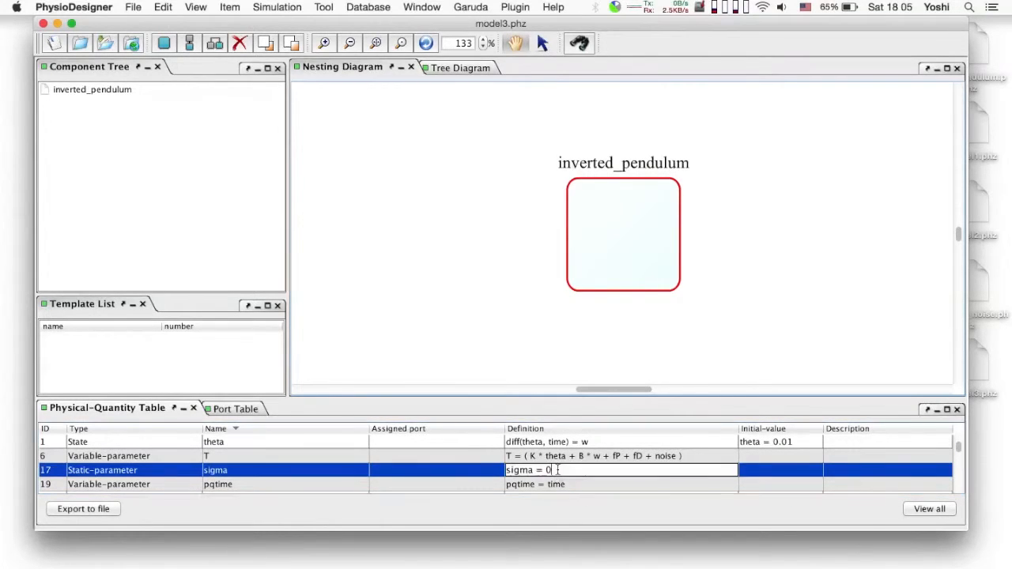
{"action": "type", "text": ".2"}
{"action": "key", "text": "Return"}
{"action": "left_click", "coordinate": [617, 342]}
- Send the inverted pendulum model to the Flint simulator
{"action": "left_click", "coordinate": [277, 8]}
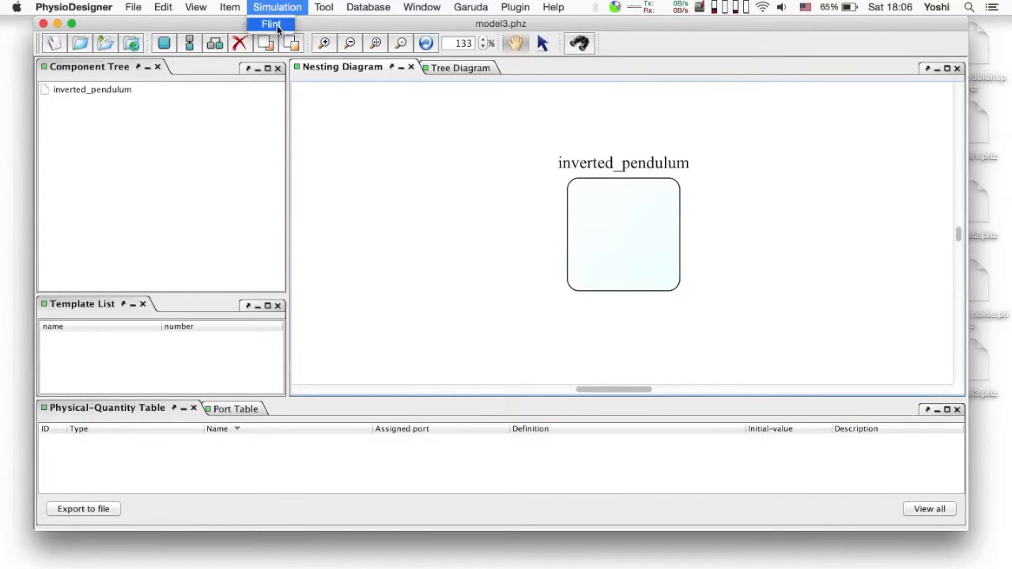
{"action": "left_click", "coordinate": [273, 26]}
{"action": "left_click", "coordinate": [539, 310]}
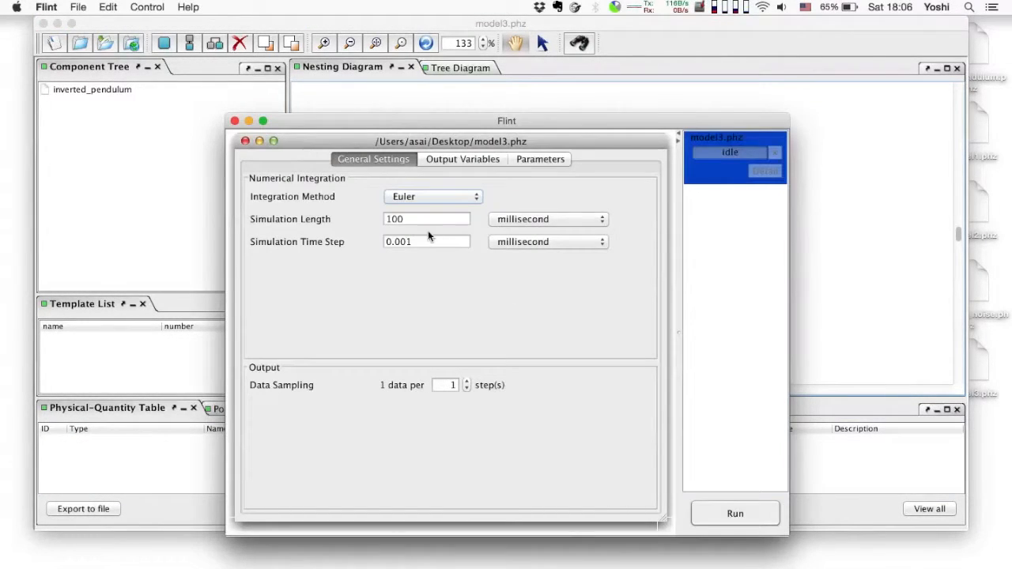
- Run the simulation with a length of 300 milliseconds and output sampling of 1 data per 10 steps
{"action": "left_click_drag", "start_coordinate": [386, 219], "coordinate": [394, 219]}
{"action": "type", "text": "300"}
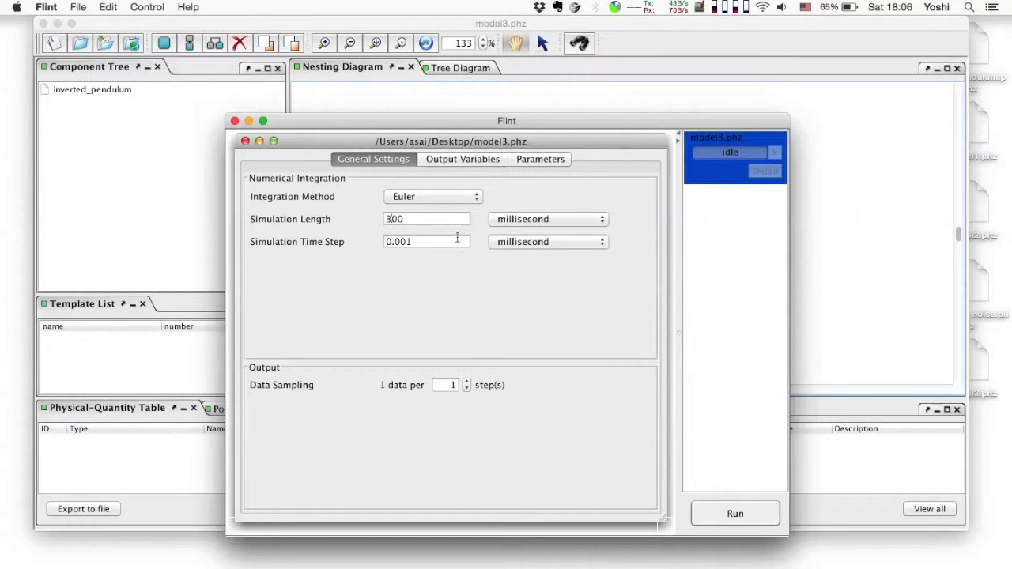
{"action": "double_click", "coordinate": [456, 385]}
{"action": "type", "text": "10"}
{"action": "left_click", "coordinate": [751, 513]}
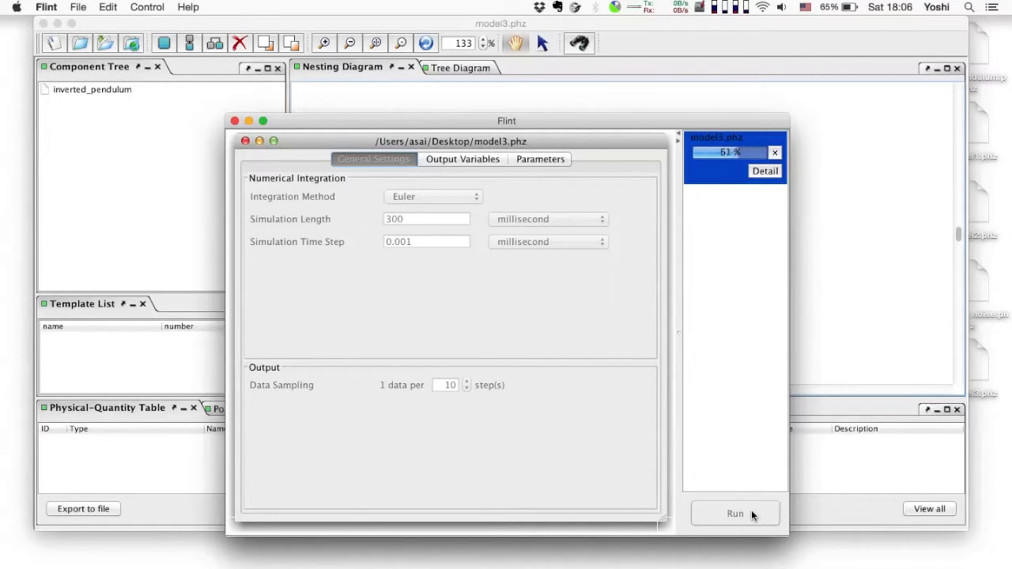
{"action": "left_click", "coordinate": [556, 342]}
- View the detailed results of the completed simulation and plot theta against time on the Y1 axis
{"action": "left_click", "coordinate": [764, 171]}
{"action": "left_click", "coordinate": [695, 222]}
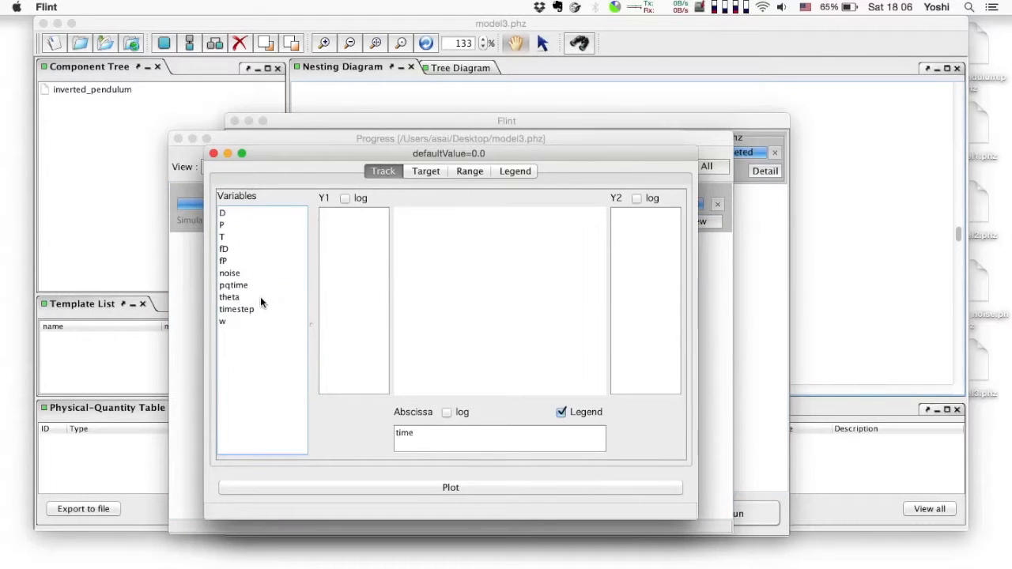
{"action": "left_click_drag", "start_coordinate": [264, 299], "coordinate": [344, 302]}
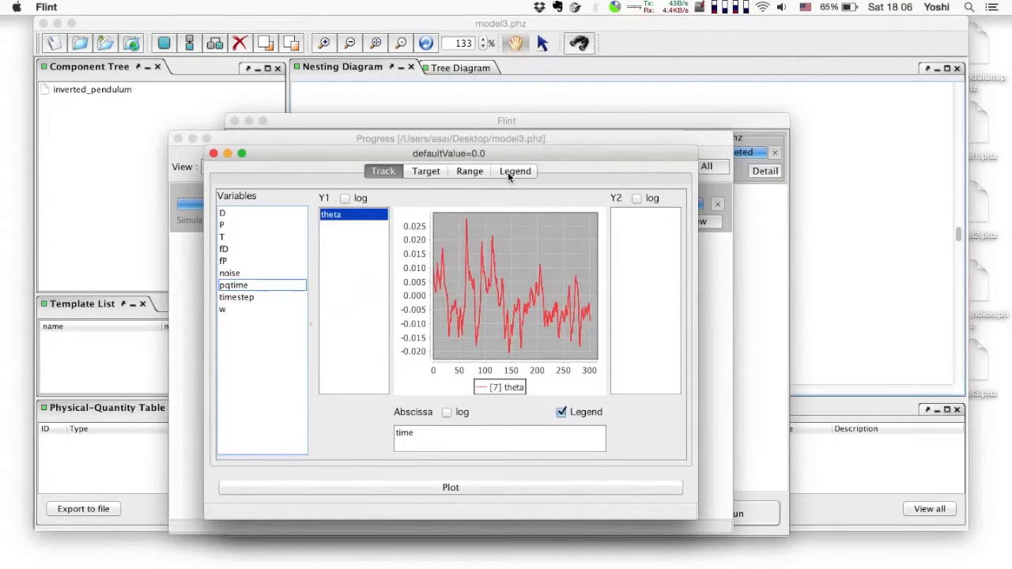
- Export the simulation result to the Desktop as model3_1.isd
{"action": "left_click_drag", "start_coordinate": [552, 156], "coordinate": [369, 143]}
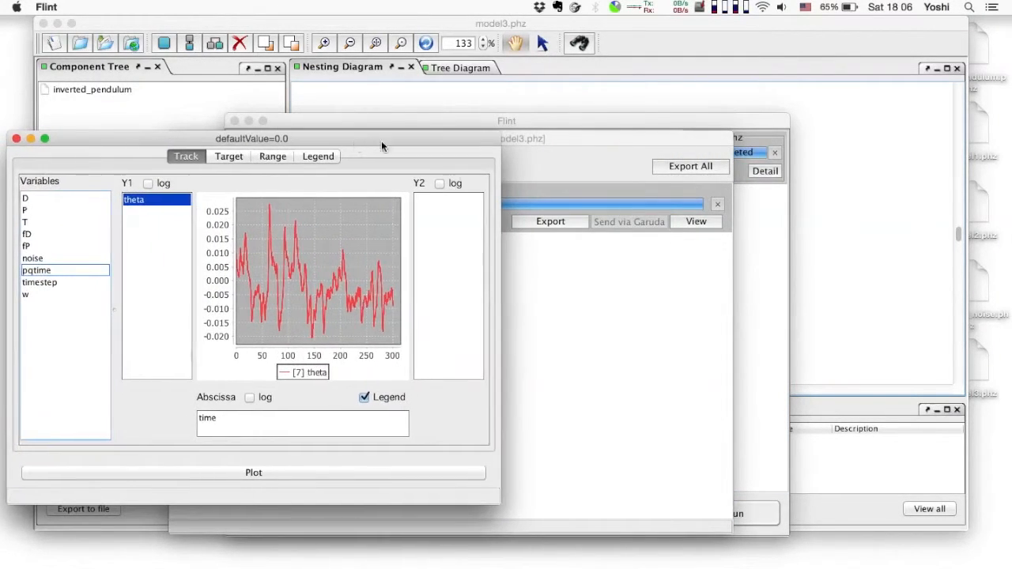
{"action": "left_click", "coordinate": [614, 276]}
{"action": "left_click", "coordinate": [550, 222]}
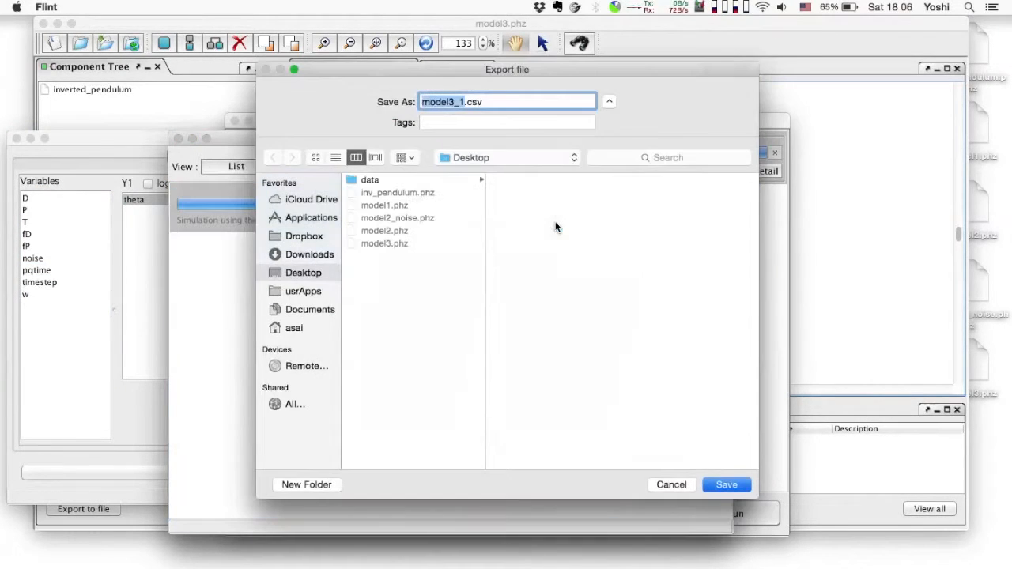
{"action": "left_click_drag", "start_coordinate": [467, 102], "coordinate": [527, 103]}
{"action": "type", "text": "isd"}
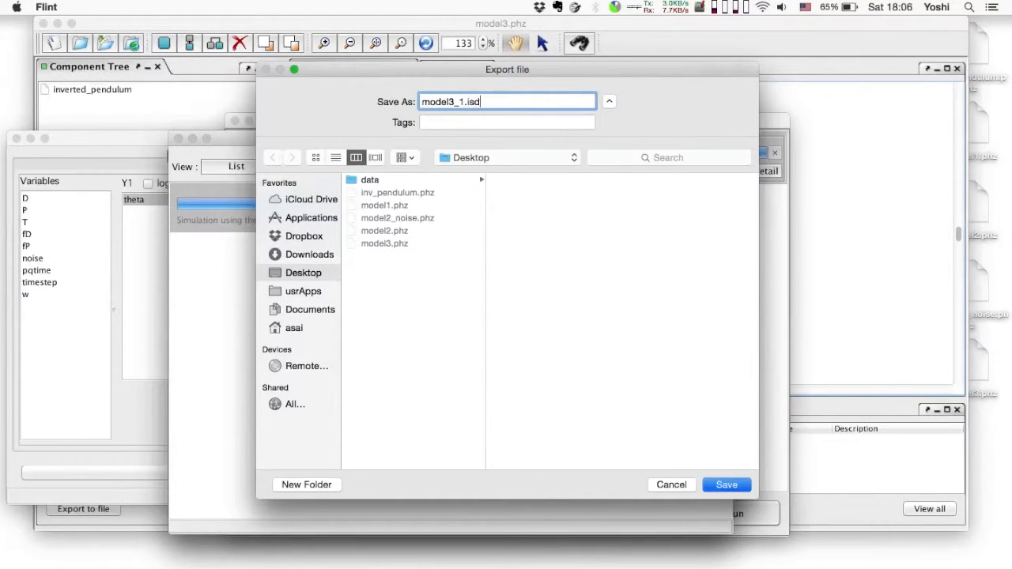
{"action": "left_click", "coordinate": [739, 485]}
{"action": "left_click", "coordinate": [603, 368]}
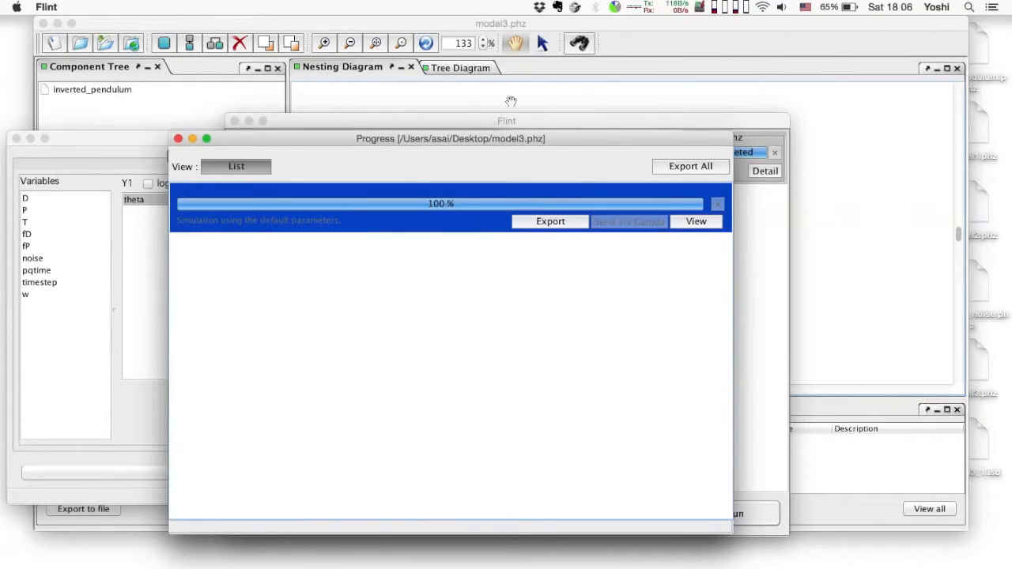
- Switch back to PhysioDesigner and open the inverted_pendulum module's morphology for editing
{"action": "left_click", "coordinate": [511, 101]}
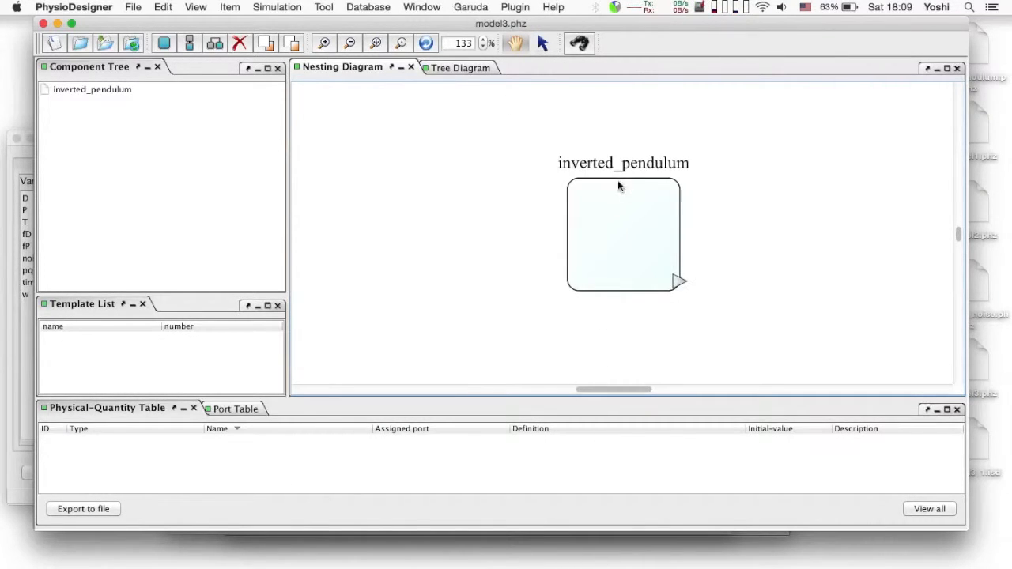
{"action": "left_click", "coordinate": [625, 229]}
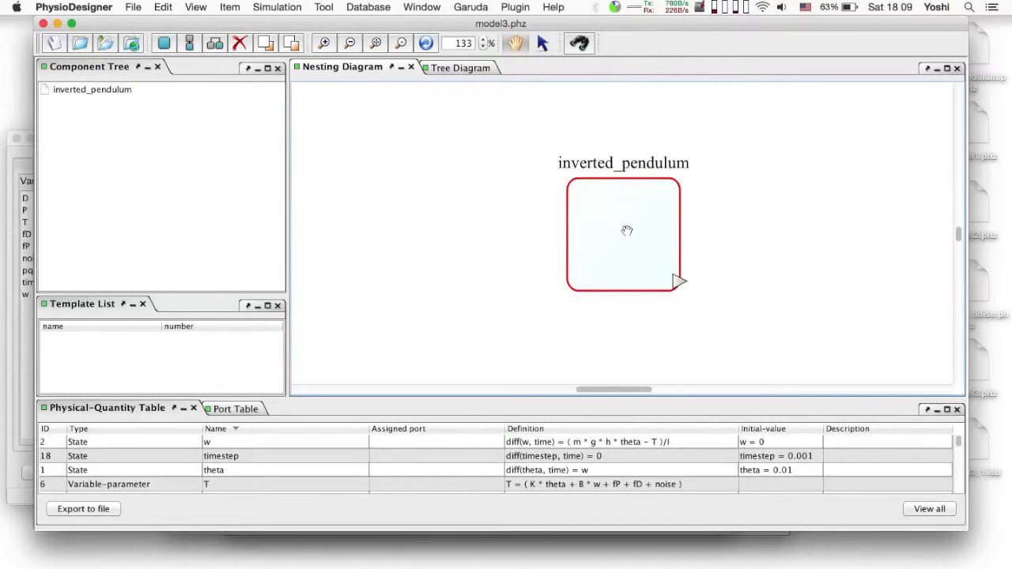
{"action": "right_click", "coordinate": [625, 228]}
{"action": "mouse_move", "coordinate": [721, 309]}
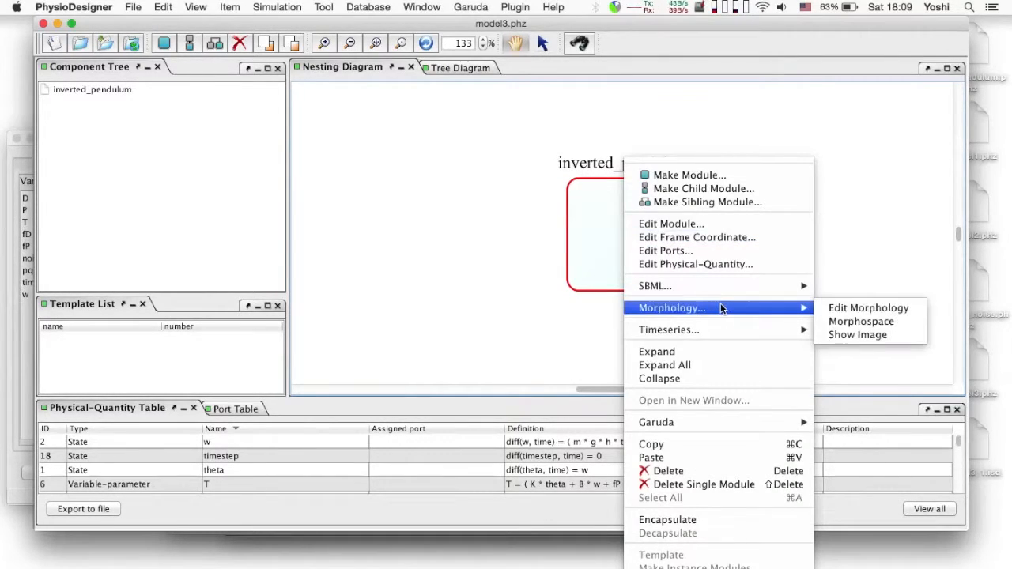
{"action": "left_click", "coordinate": [843, 309]}
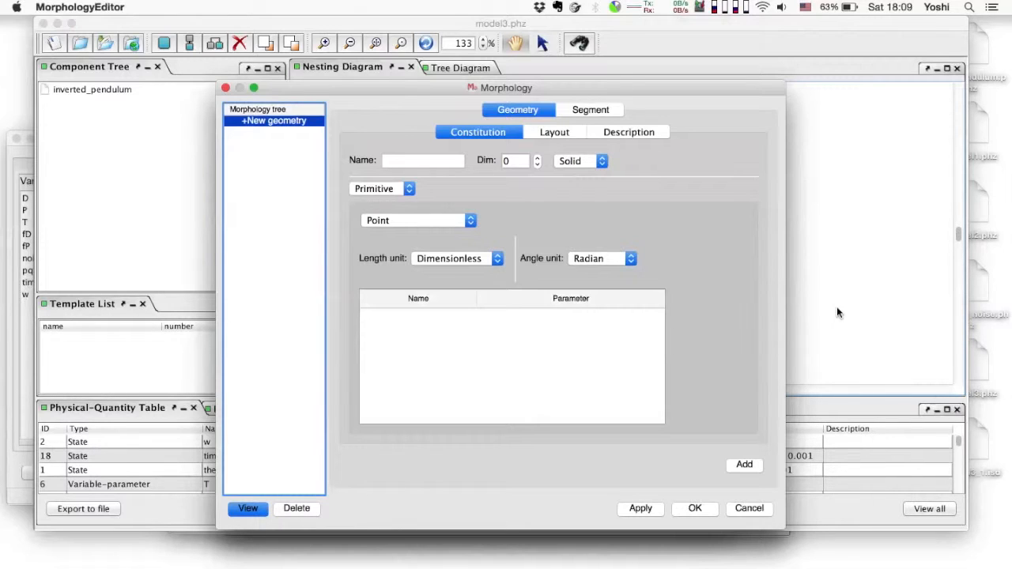
- Define a new geometry named invpendulum with dimension 3 and the Cuboid primitive
{"action": "left_click", "coordinate": [443, 161]}
{"action": "type", "text": "invpendulum"}
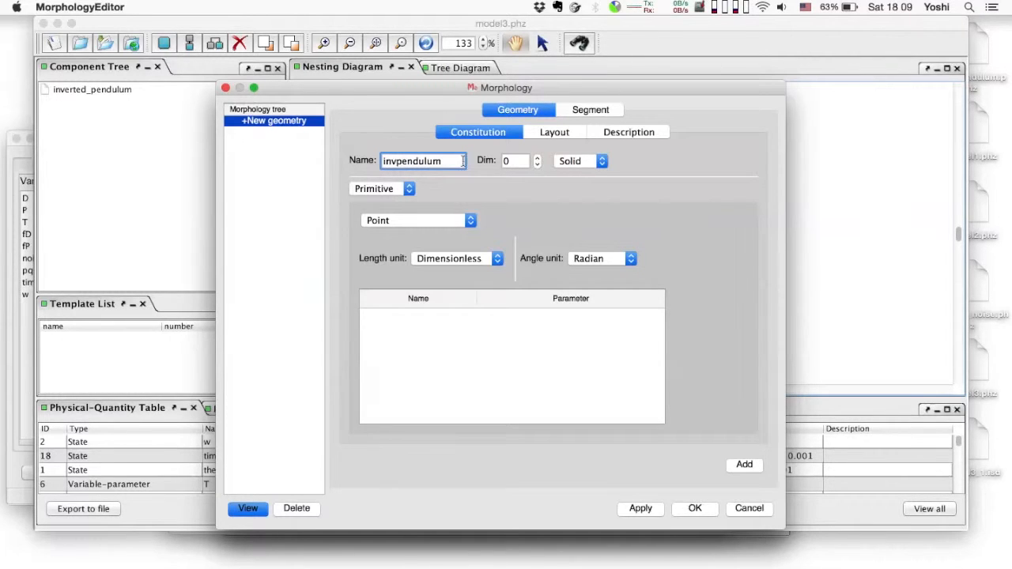
{"action": "key", "text": "Tab"}
{"action": "type", "text": "3"}
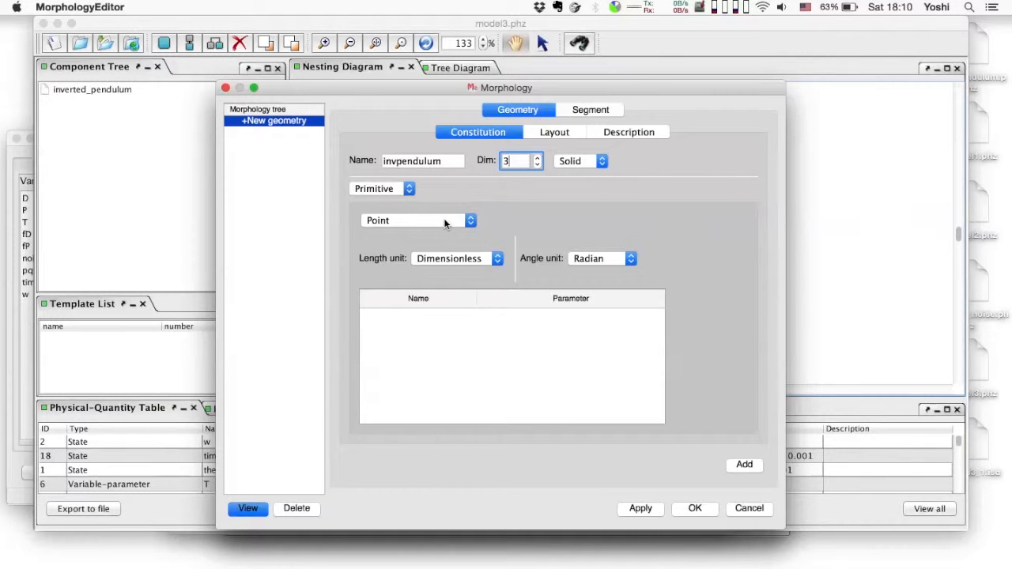
{"action": "left_click", "coordinate": [447, 222]}
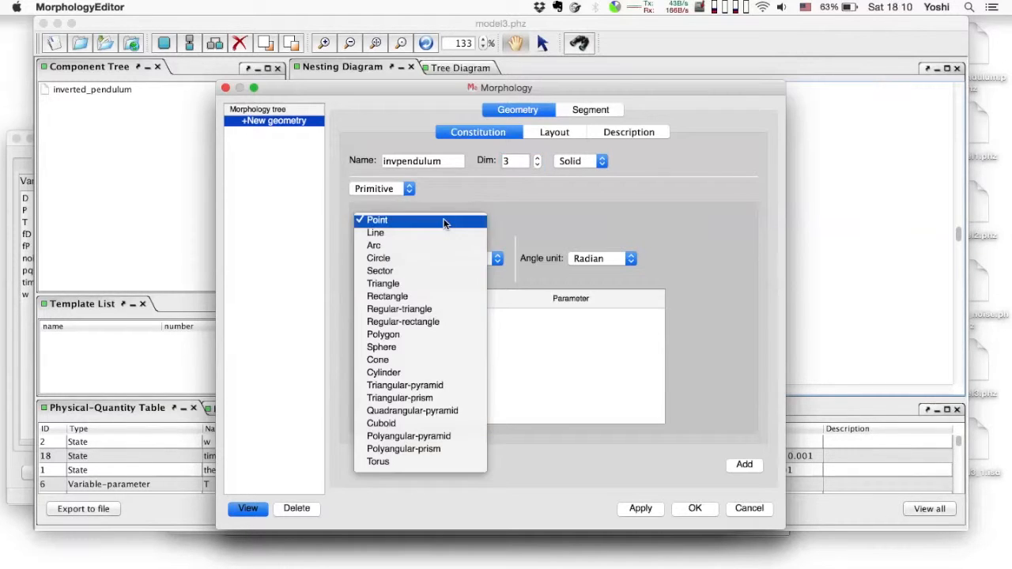
{"action": "left_click", "coordinate": [401, 425]}
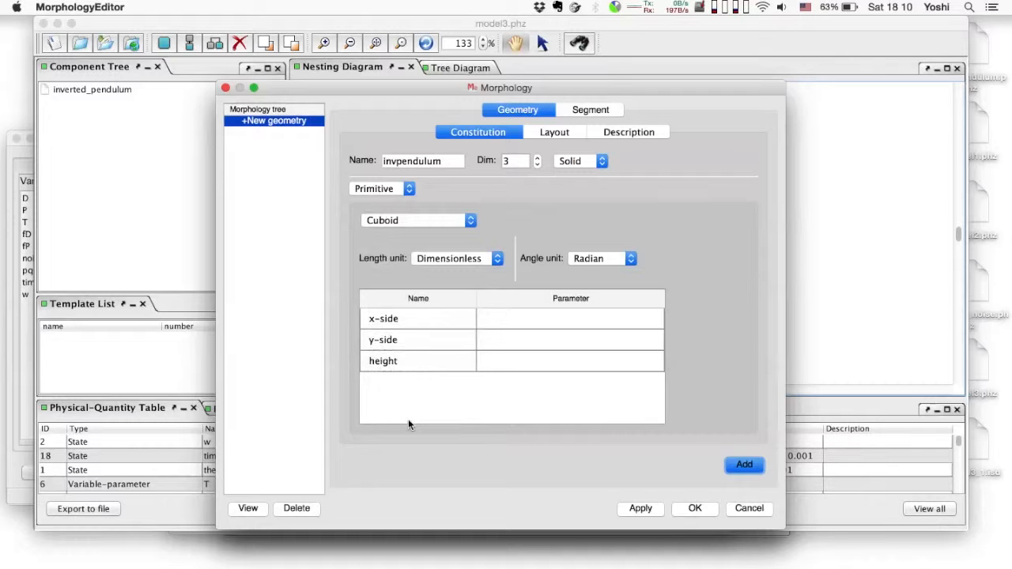
- Give the cuboid an x-side of 1, y-side of 1 and height of 20, then add and apply the geometry
{"action": "left_click", "coordinate": [533, 318]}
{"action": "type", "text": "1"}
{"action": "left_click", "coordinate": [521, 339]}
{"action": "type", "text": "1"}
{"action": "left_click", "coordinate": [510, 363]}
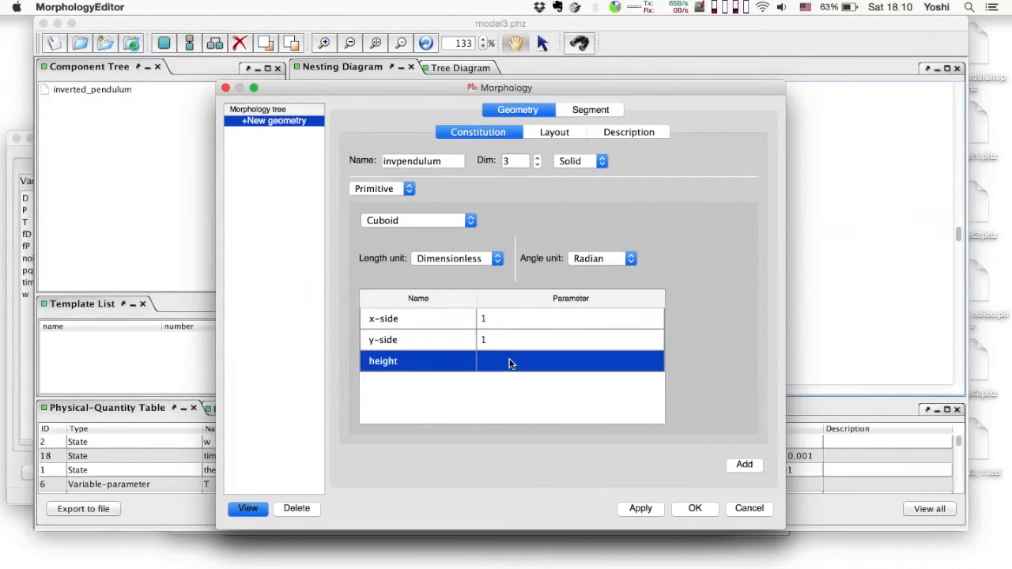
{"action": "type", "text": "20"}
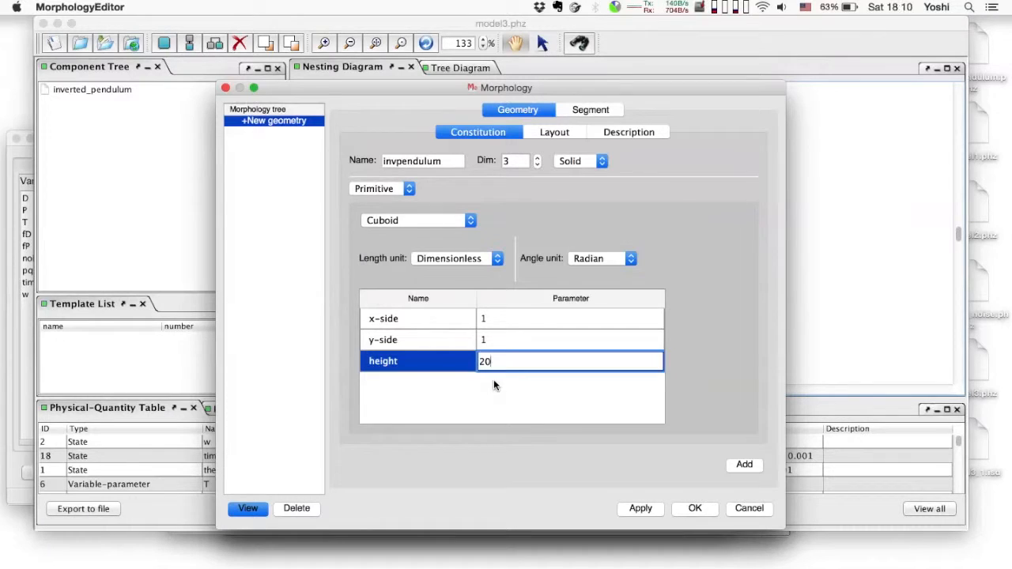
{"action": "left_click", "coordinate": [493, 385]}
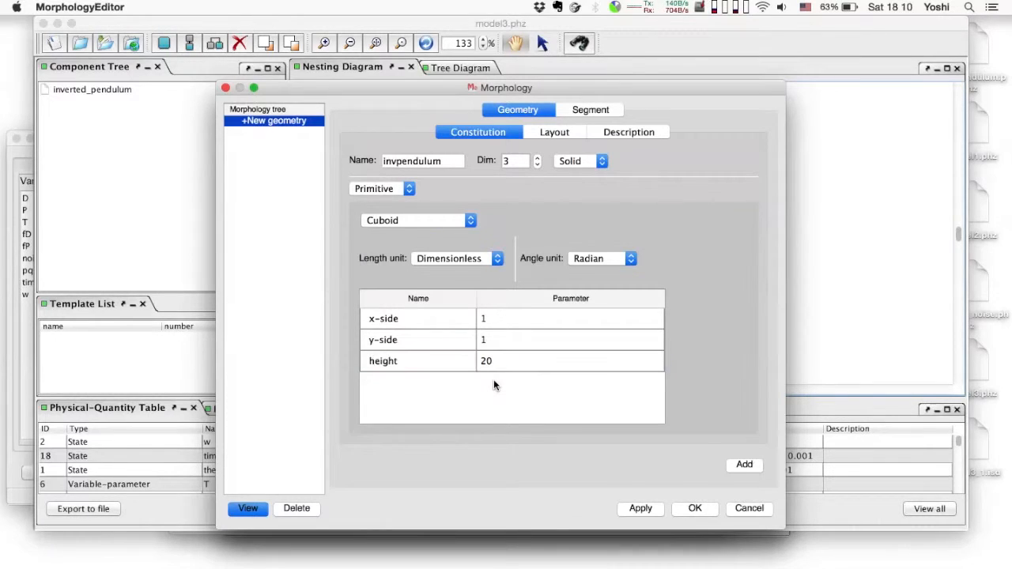
{"action": "left_click", "coordinate": [743, 464]}
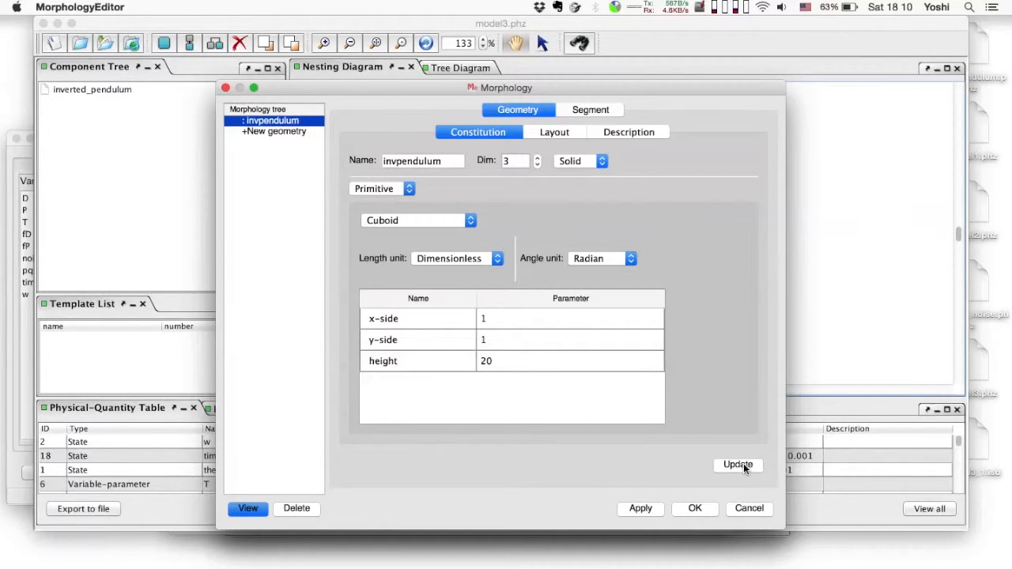
{"action": "left_click", "coordinate": [640, 509]}
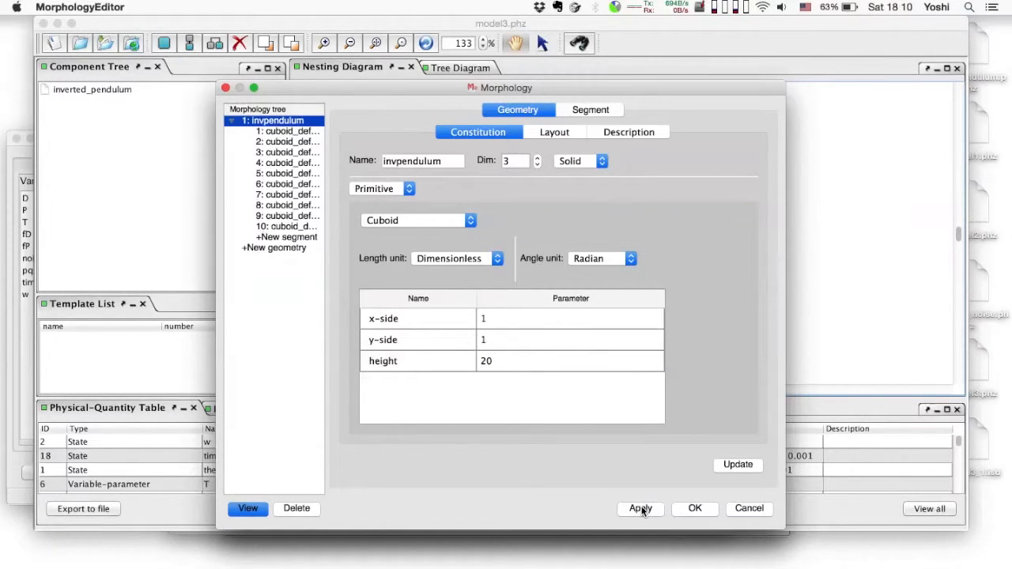
- Preview the invpendulum cuboid from a rotated angle and accept the morphology
{"action": "left_click", "coordinate": [247, 509]}
{"action": "left_click_drag", "start_coordinate": [554, 362], "coordinate": [510, 288]}
{"action": "left_click", "coordinate": [698, 450]}
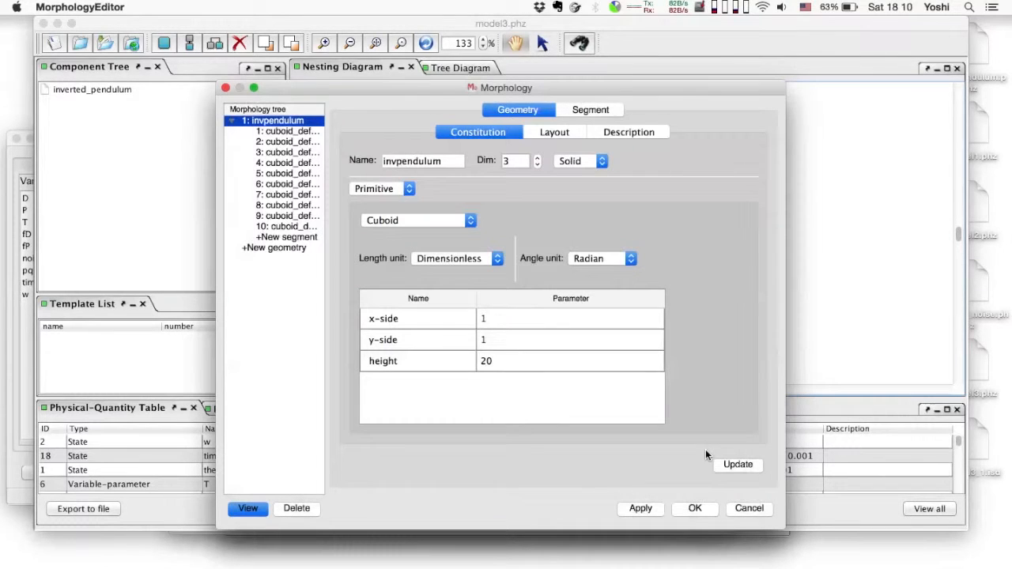
{"action": "left_click", "coordinate": [694, 510]}
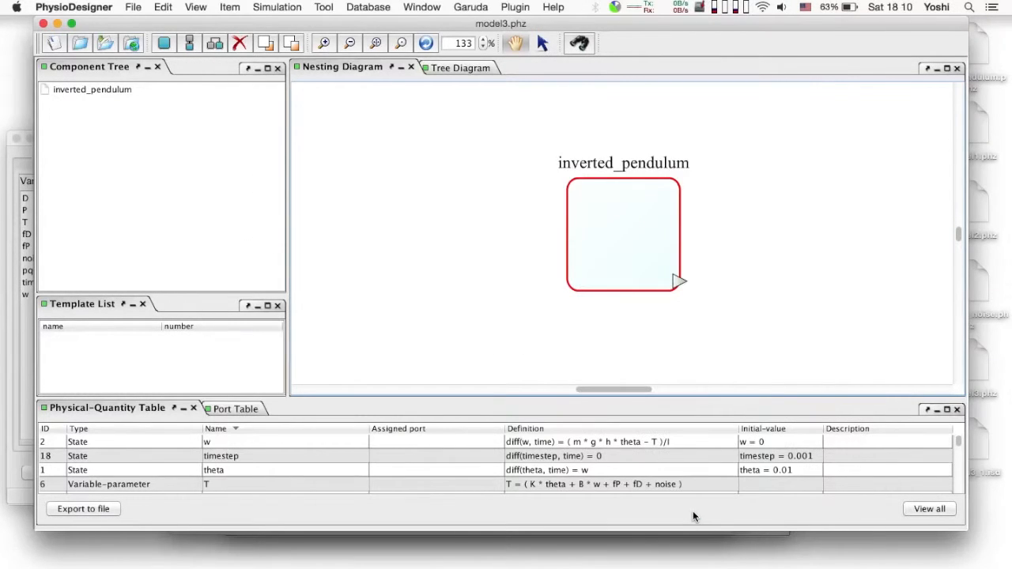
- Set the module's frame coordinate rotation to Eulerangle, with theta as the first x-axis angle in radians
{"action": "right_click", "coordinate": [616, 219]}
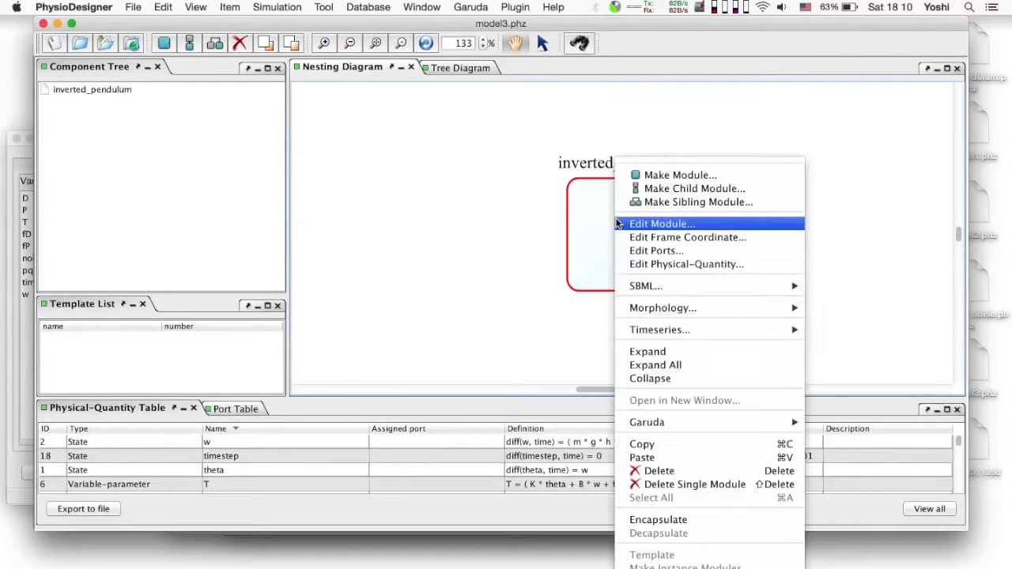
{"action": "left_click", "coordinate": [698, 238]}
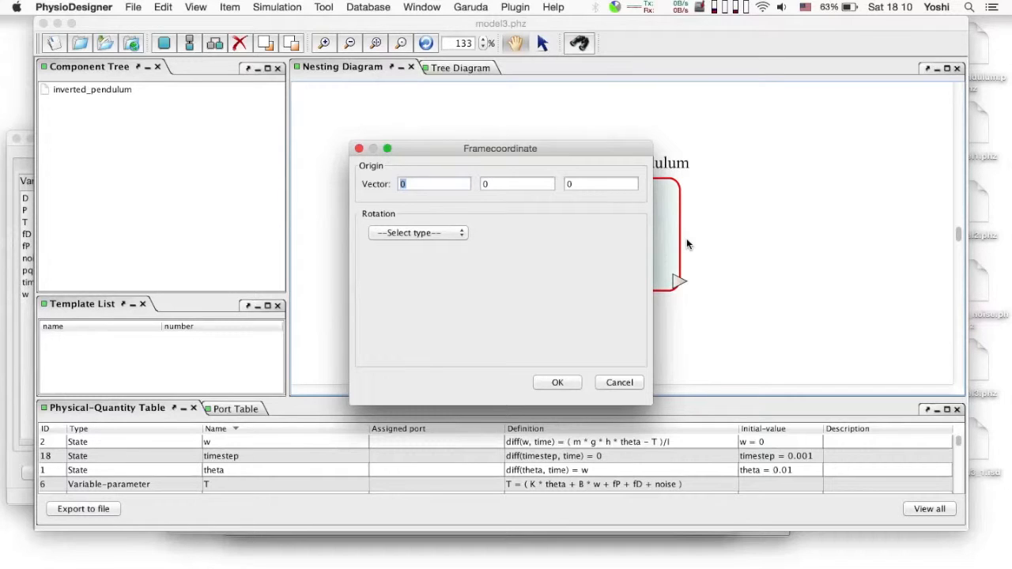
{"action": "left_click", "coordinate": [445, 234]}
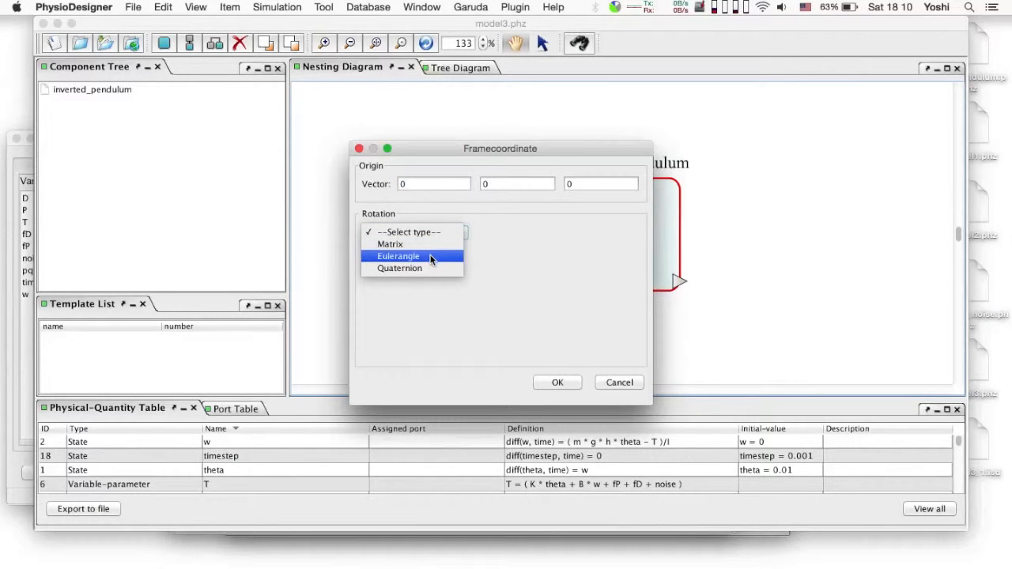
{"action": "left_click", "coordinate": [430, 257]}
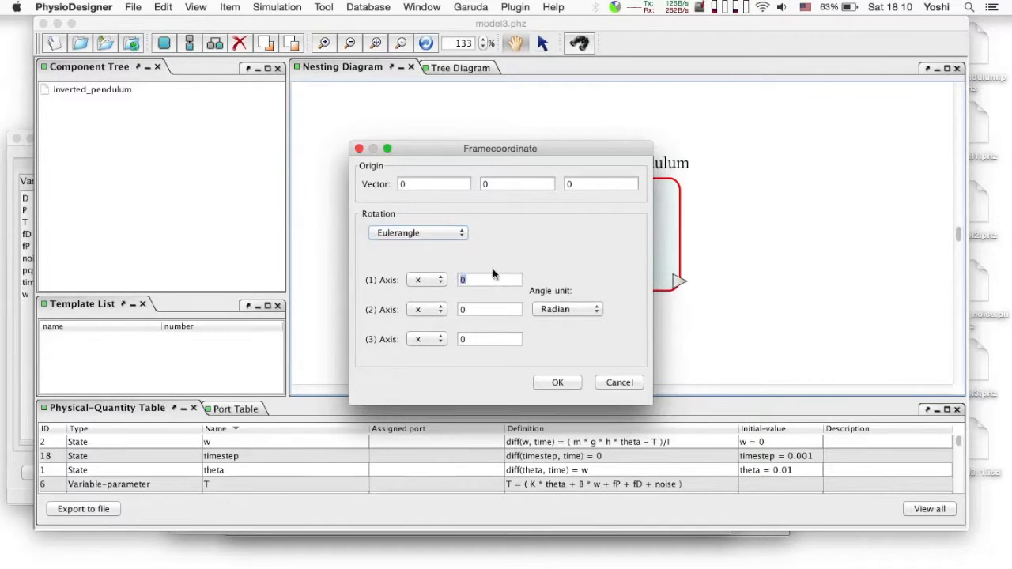
{"action": "type", "text": "theta"}
{"action": "left_click", "coordinate": [553, 383]}
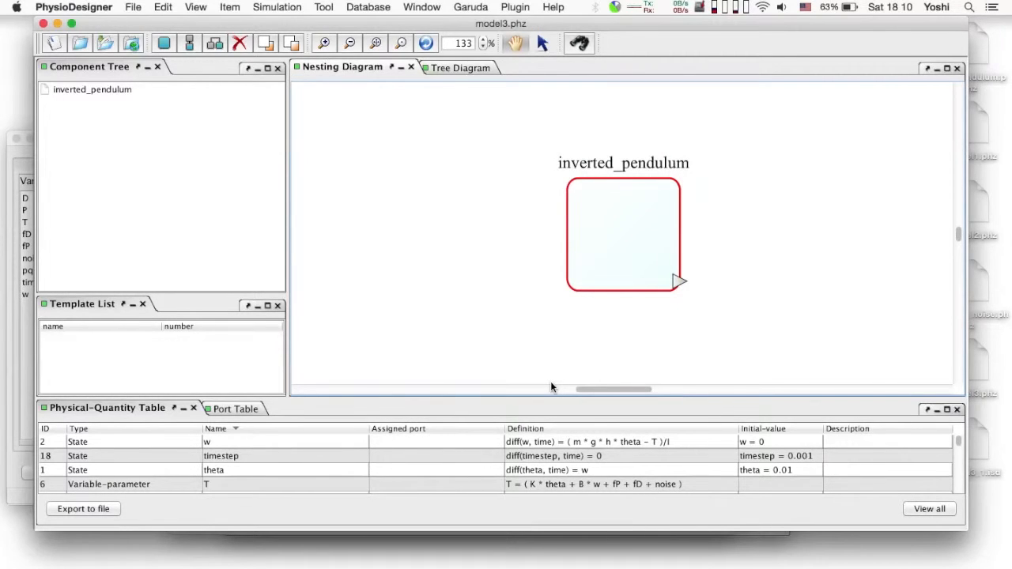
- Display the inverted_pendulum module in Morphospace and rotate the 3D model to see its full height
{"action": "left_click", "coordinate": [623, 235]}
{"action": "right_click", "coordinate": [623, 235]}
{"action": "mouse_move", "coordinate": [680, 310]}
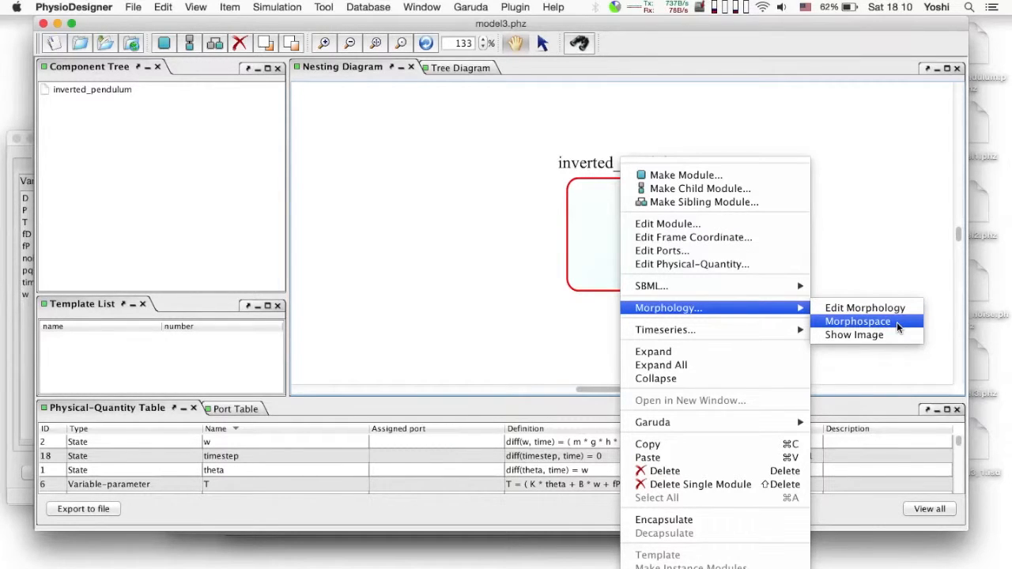
{"action": "left_click", "coordinate": [858, 321]}
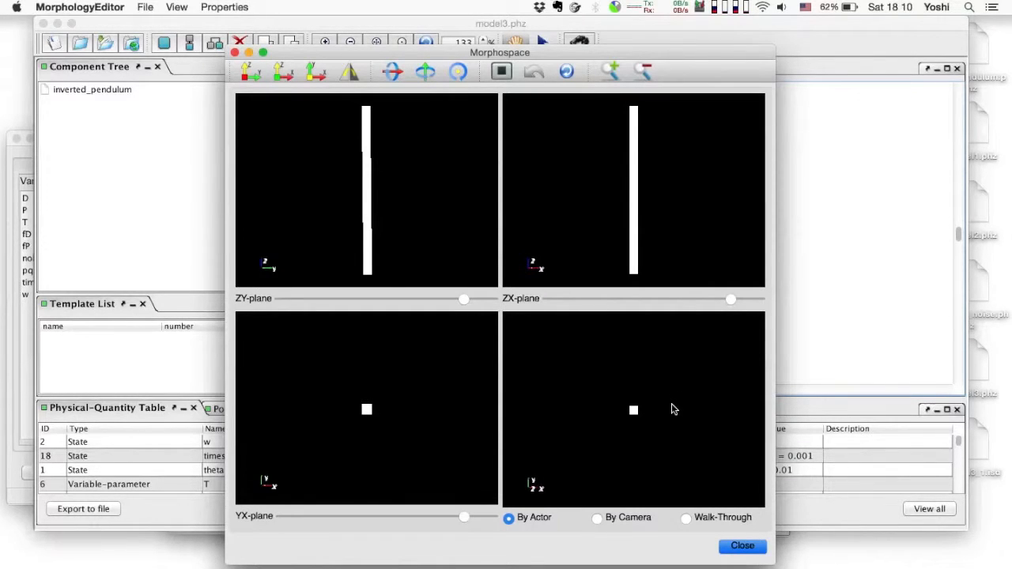
{"action": "left_click_drag", "start_coordinate": [664, 445], "coordinate": [646, 362]}
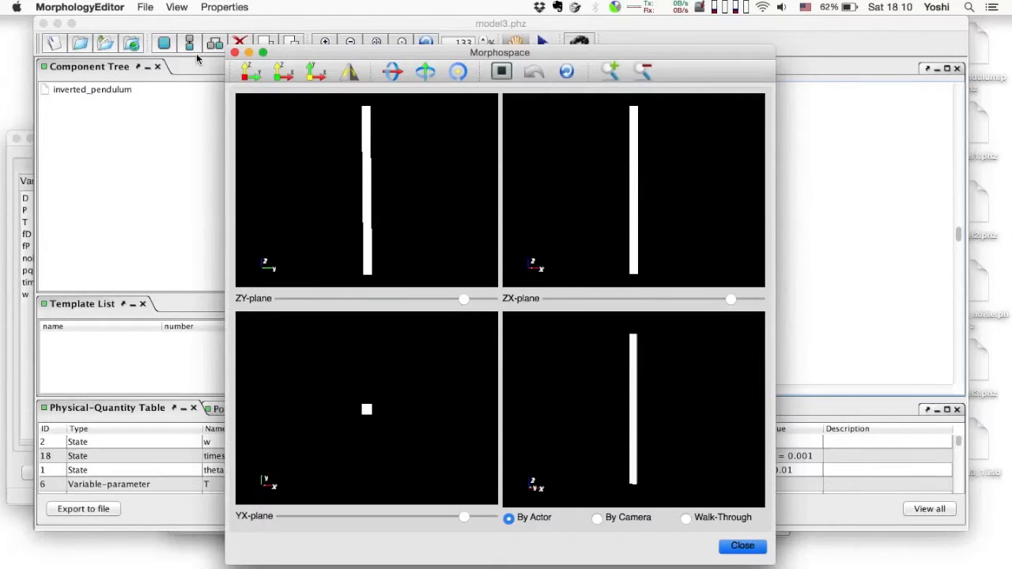
- Show the pendulum's morphodynamics using the simulation result file model3_1.isd from the Desktop
{"action": "left_click", "coordinate": [177, 7]}
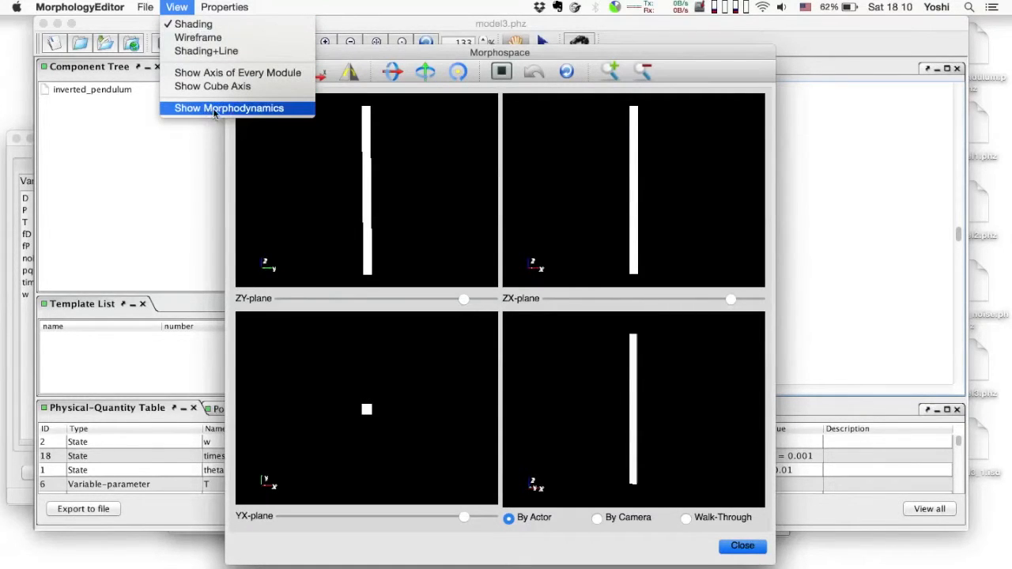
{"action": "left_click", "coordinate": [247, 109]}
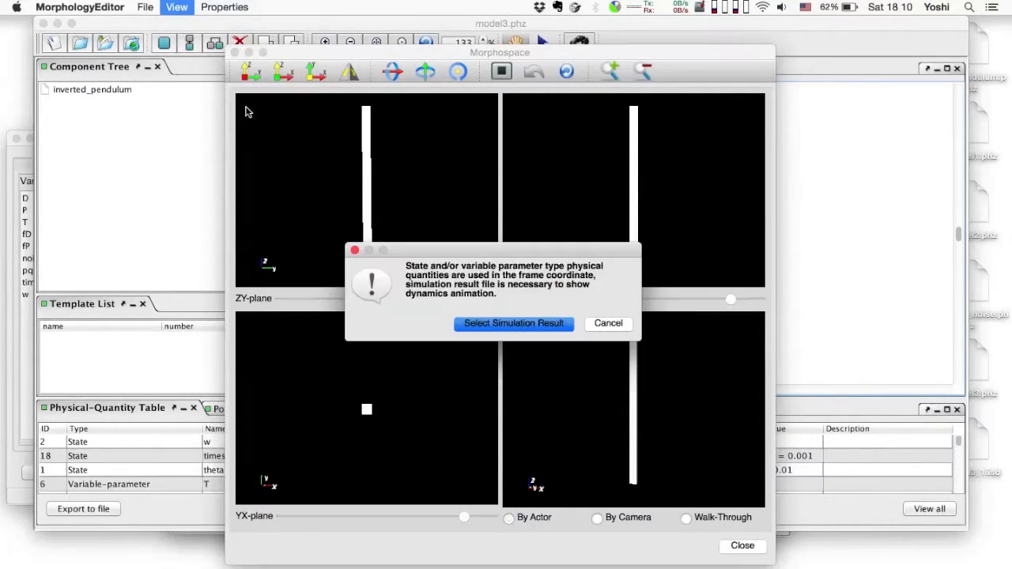
{"action": "left_click", "coordinate": [498, 324]}
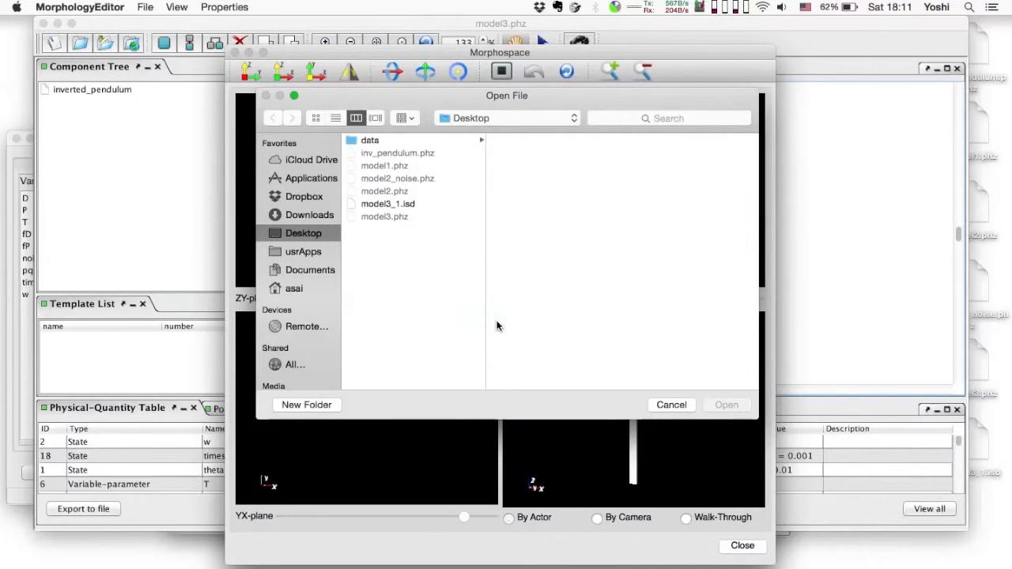
{"action": "left_click", "coordinate": [412, 204]}
{"action": "left_click", "coordinate": [721, 405]}
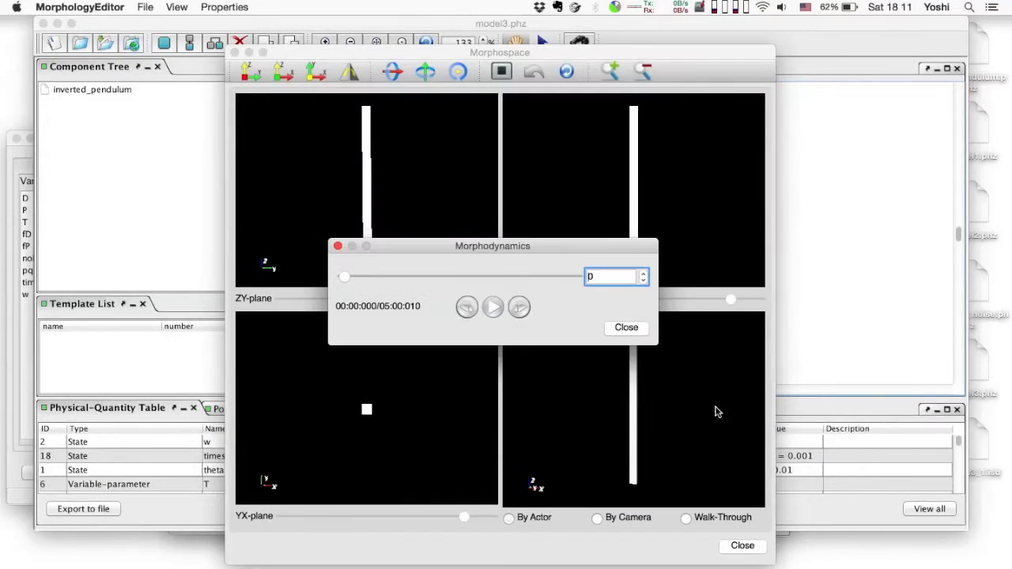
- Arrange the Morphodynamics, theta plot and Morphospace windows beside each other and scrub through the animation to compare the pendulum's motion with theta
{"action": "left_click_drag", "start_coordinate": [545, 247], "coordinate": [350, 450]}
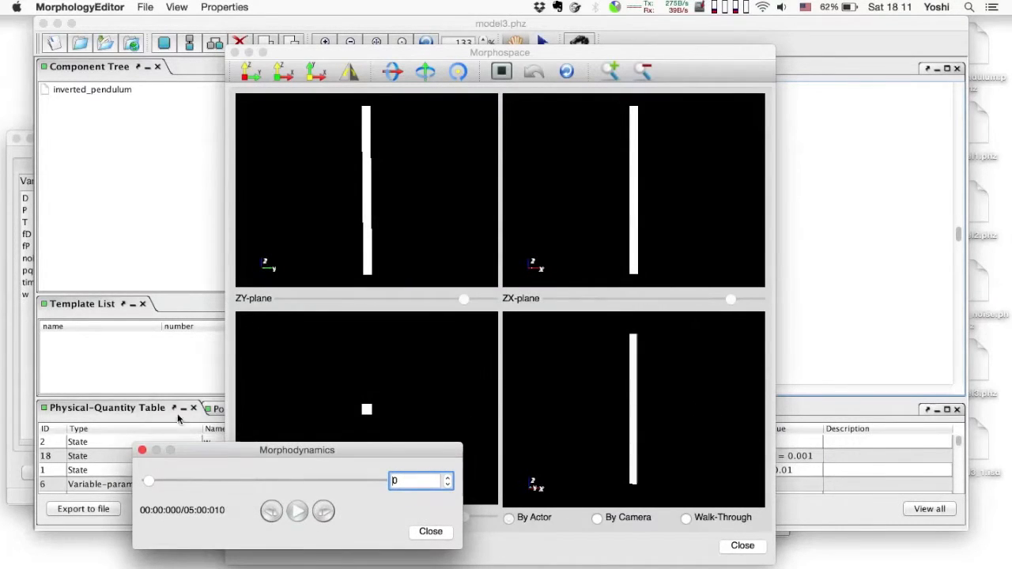
{"action": "left_click", "coordinate": [11, 385]}
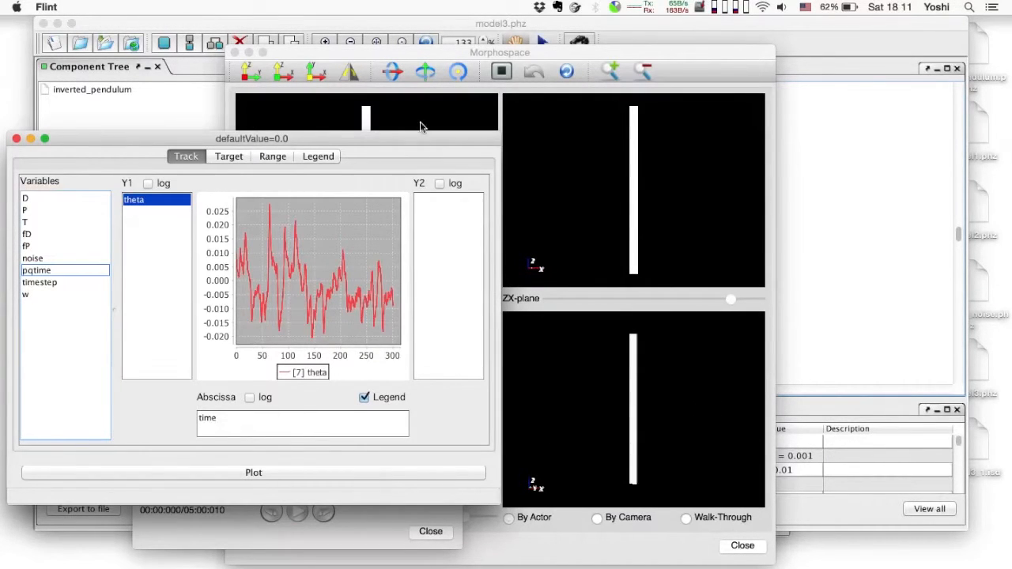
{"action": "left_click_drag", "start_coordinate": [387, 55], "coordinate": [594, 39]}
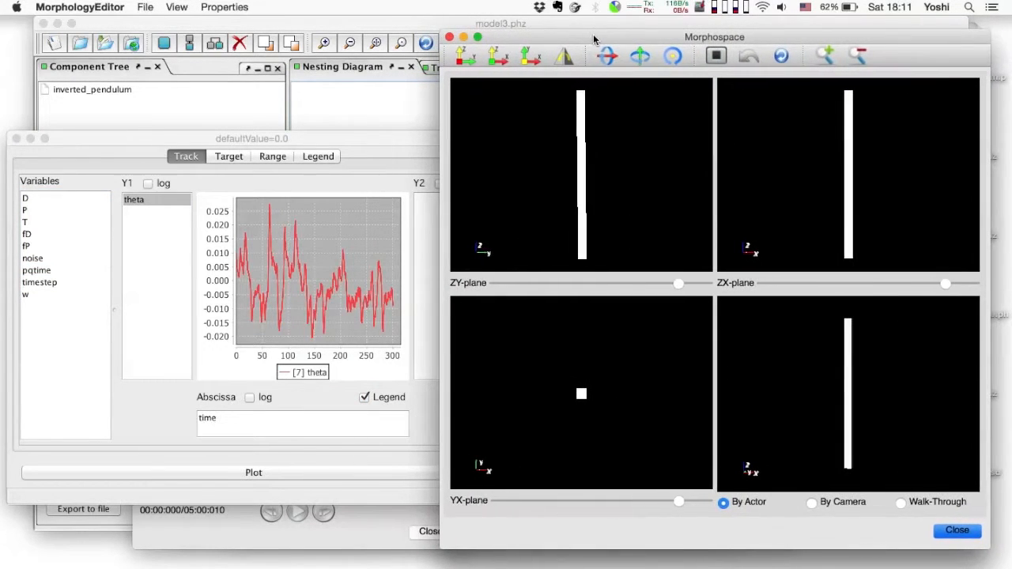
{"action": "left_click", "coordinate": [282, 540]}
{"action": "left_click_drag", "start_coordinate": [154, 485], "coordinate": [366, 465]}
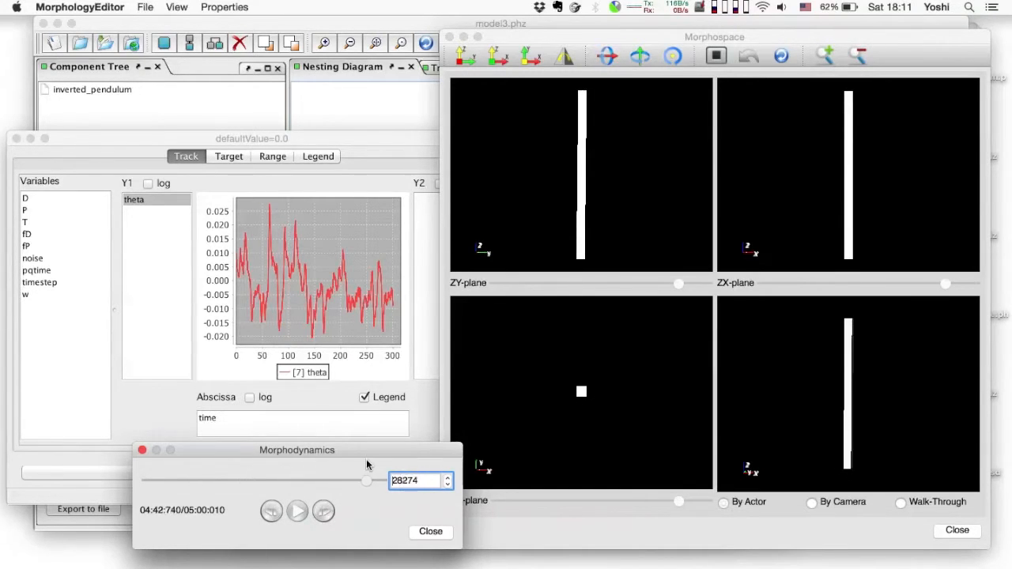
{"action": "left_click_drag", "start_coordinate": [402, 472], "coordinate": [143, 483]}
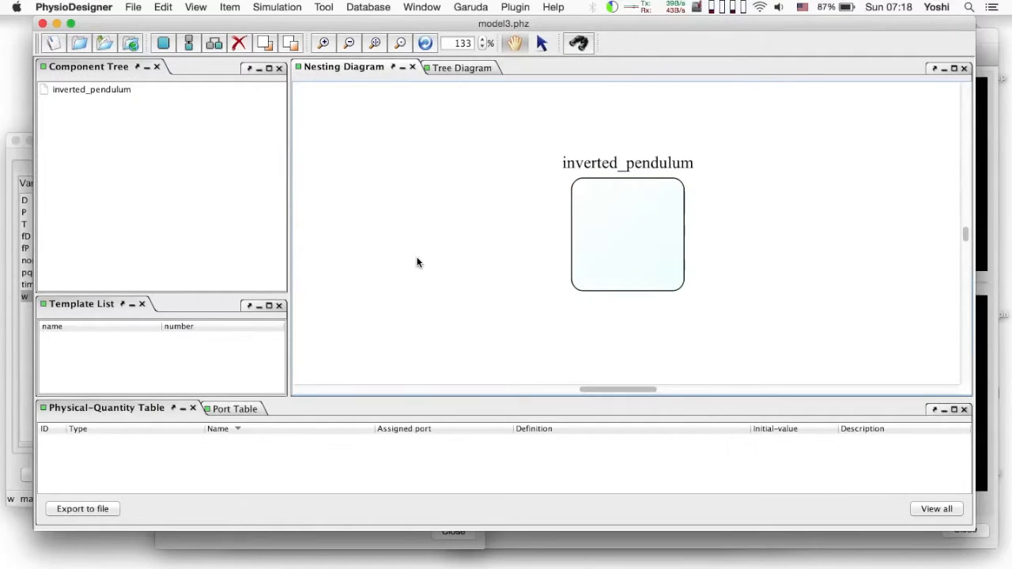
- Add a new physical quantity of type Variable-parameter named angle to the inverted_pendulum module
{"action": "mouse_move", "coordinate": [571, 251]}
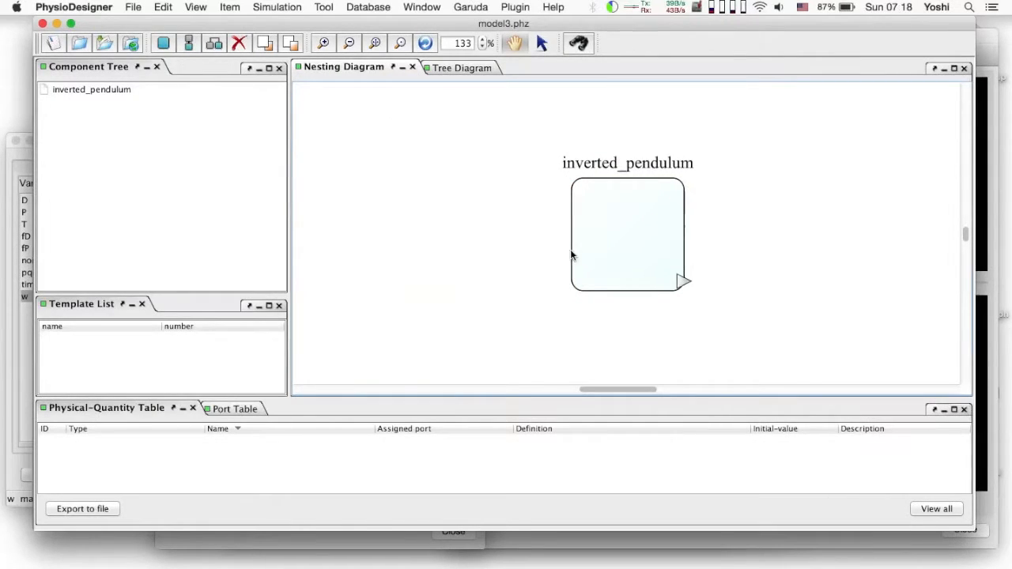
{"action": "left_click", "coordinate": [633, 237]}
{"action": "right_click", "coordinate": [633, 234]}
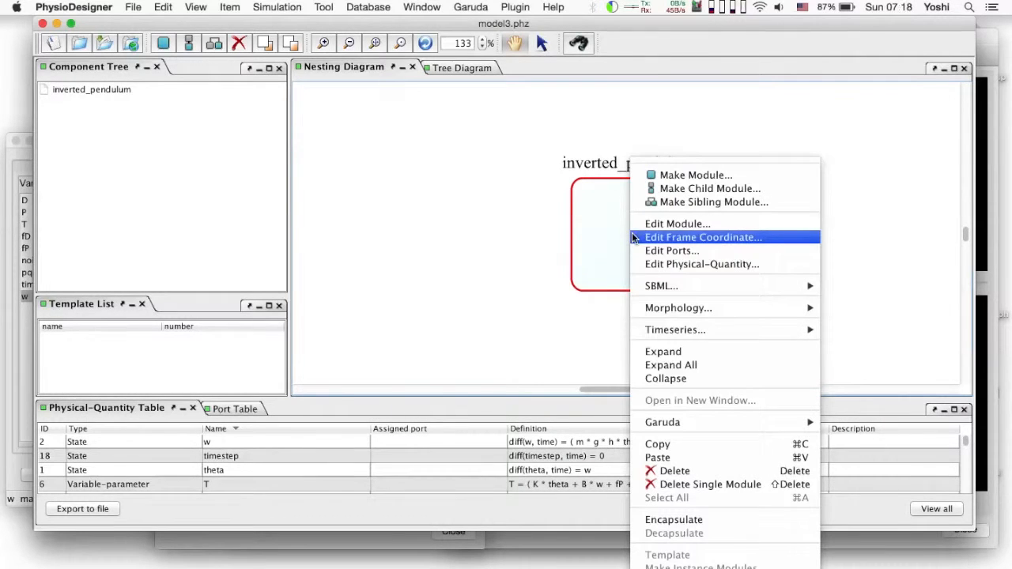
{"action": "left_click", "coordinate": [726, 267]}
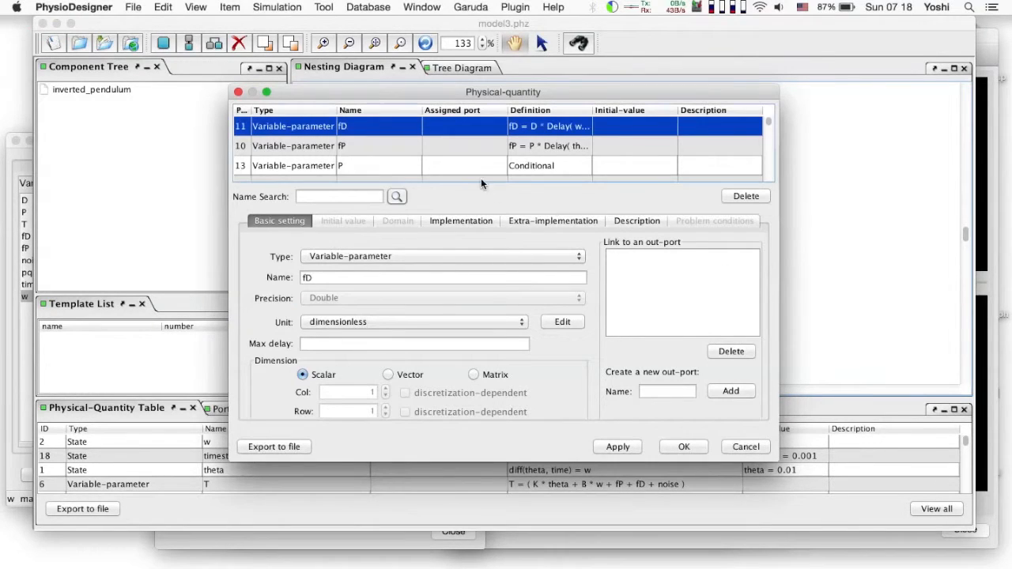
{"action": "scroll", "coordinate": [477, 167], "scroll_direction": "down", "scroll_amount": 2}
{"action": "scroll", "coordinate": [477, 167], "scroll_direction": "down", "scroll_amount": 3}
{"action": "left_click", "coordinate": [421, 169]}
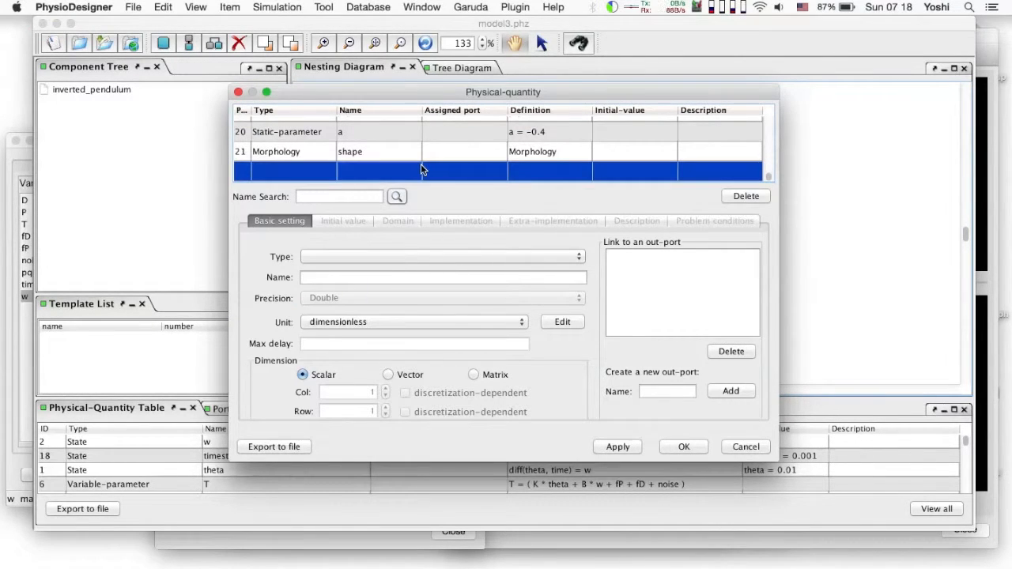
{"action": "left_click", "coordinate": [367, 256]}
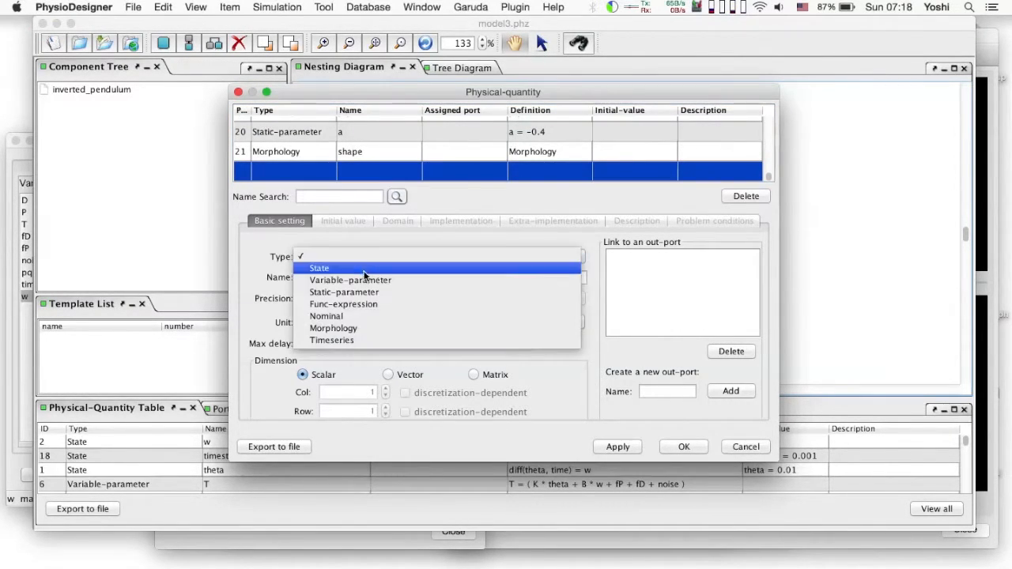
{"action": "left_click", "coordinate": [364, 281]}
{"action": "left_click", "coordinate": [364, 280]}
{"action": "type", "text": "angle"}
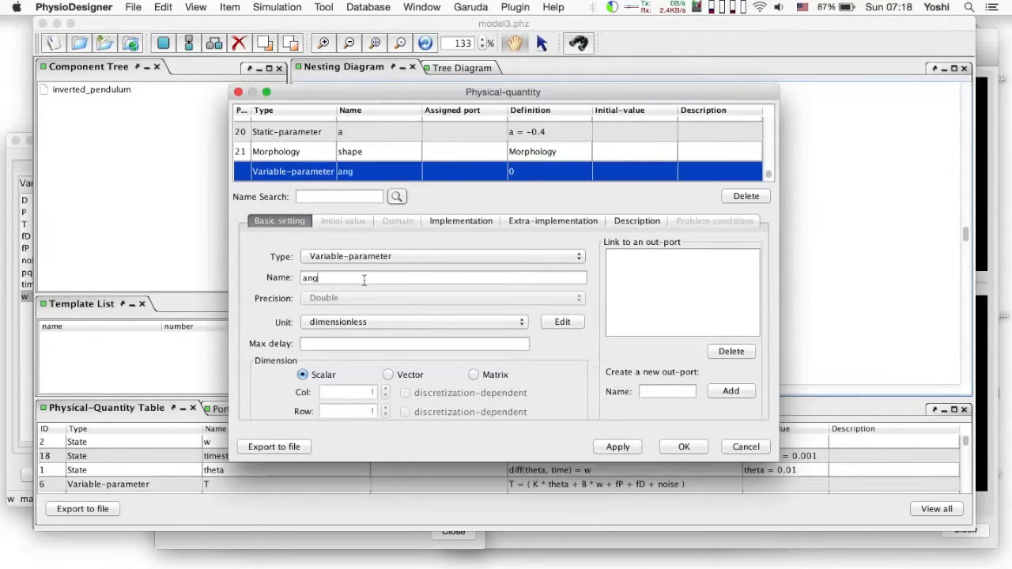
- Define the angle quantity's equation as angle = 10*theta and accept the physical quantities
{"action": "left_click", "coordinate": [448, 219]}
{"action": "key", "text": "Left"}
{"action": "type", "text": "1"}
{"action": "key", "text": "Right"}
{"action": "type", "text": "*theta"}
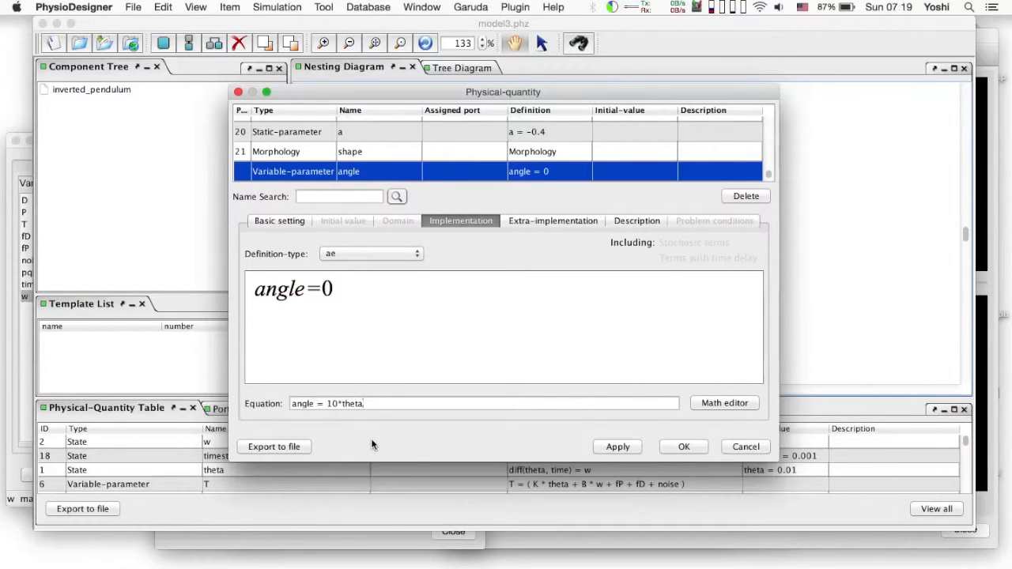
{"action": "key", "text": "Return"}
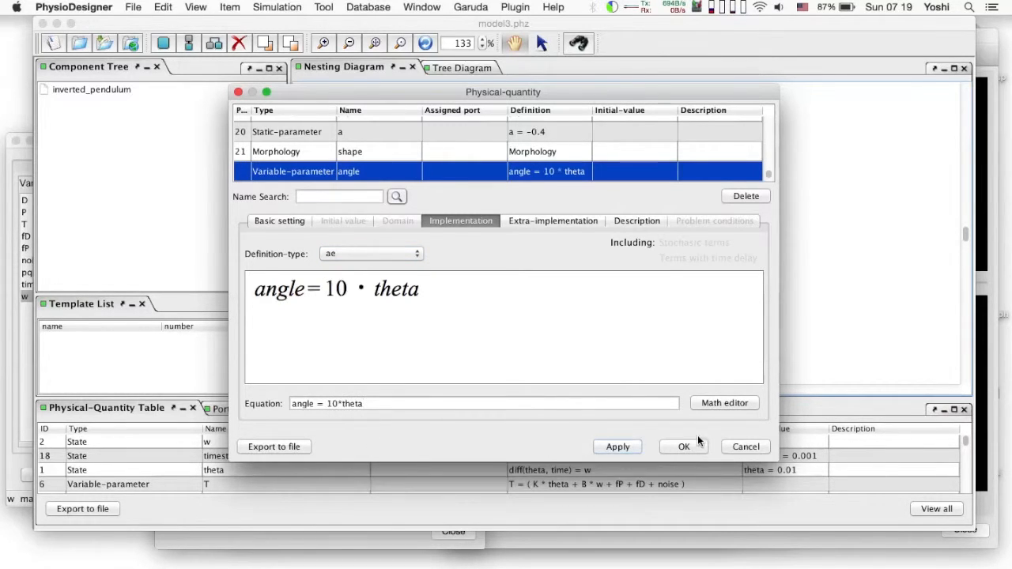
{"action": "left_click", "coordinate": [683, 448]}
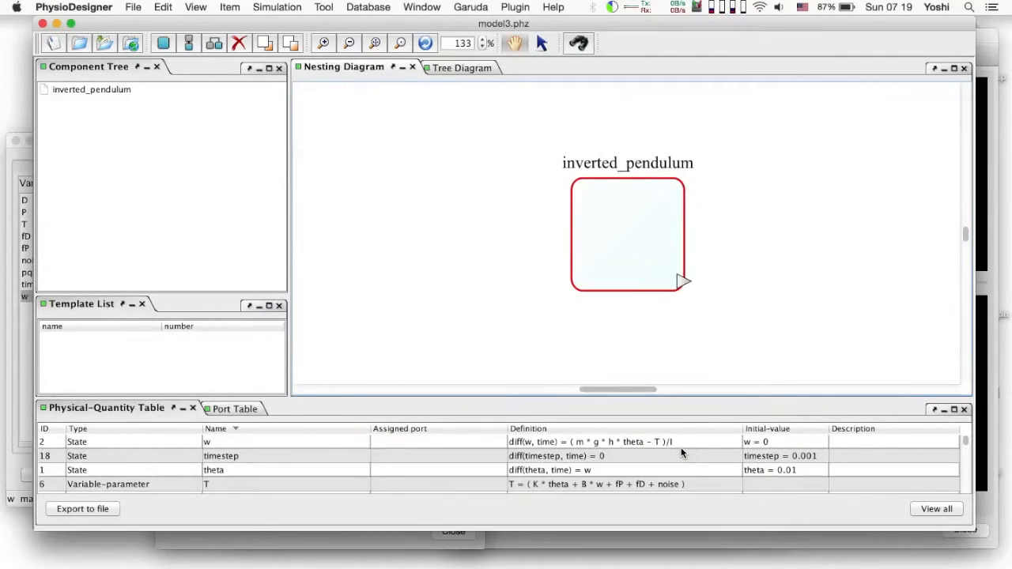
- Replace the first x-axis Euler angle in the inverted_pendulum module's frame coordinate and accept the change
{"action": "right_click", "coordinate": [625, 223]}
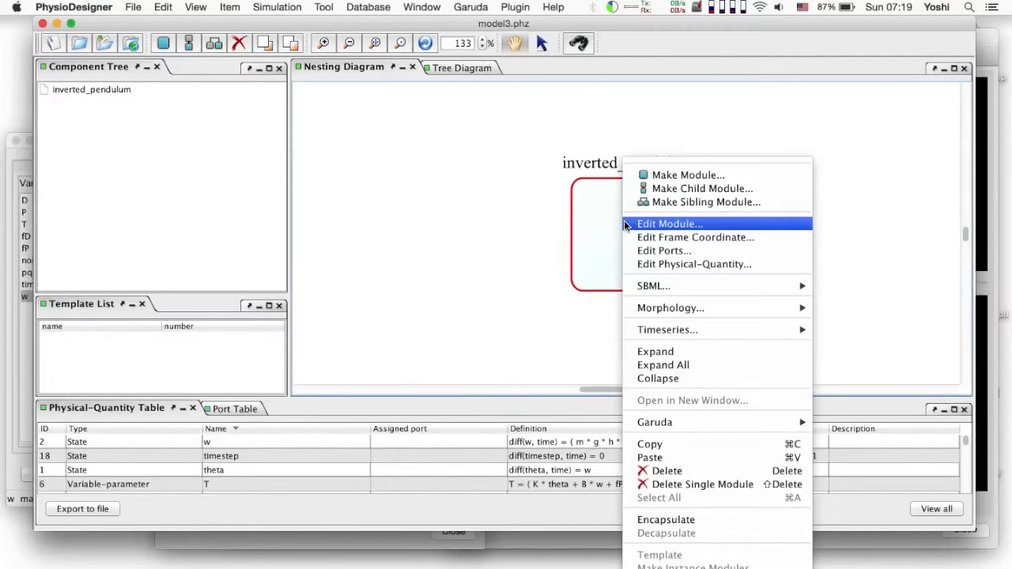
{"action": "left_click", "coordinate": [730, 237]}
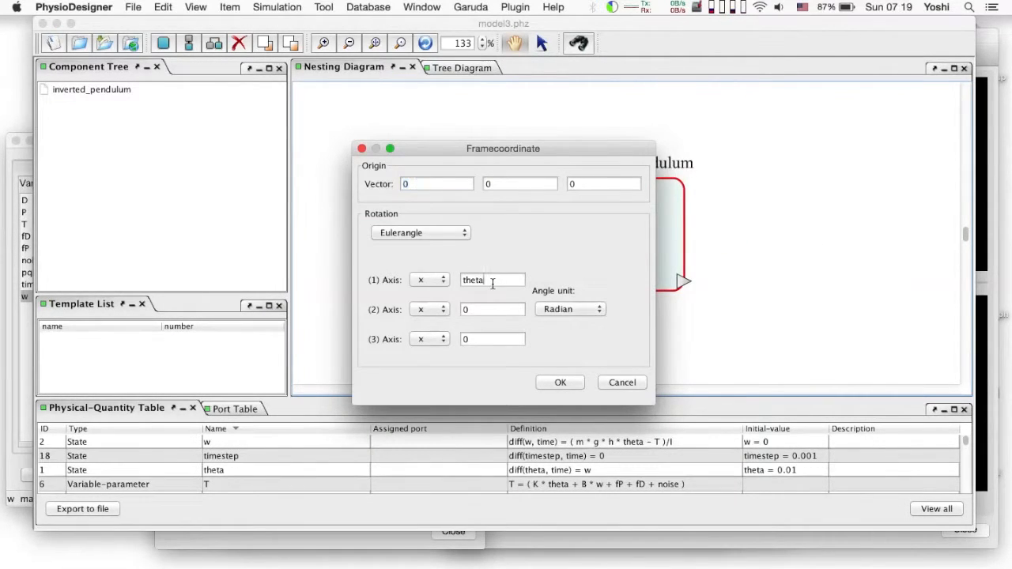
{"action": "key", "text": "super+a"}
{"action": "left_click", "coordinate": [560, 383]}
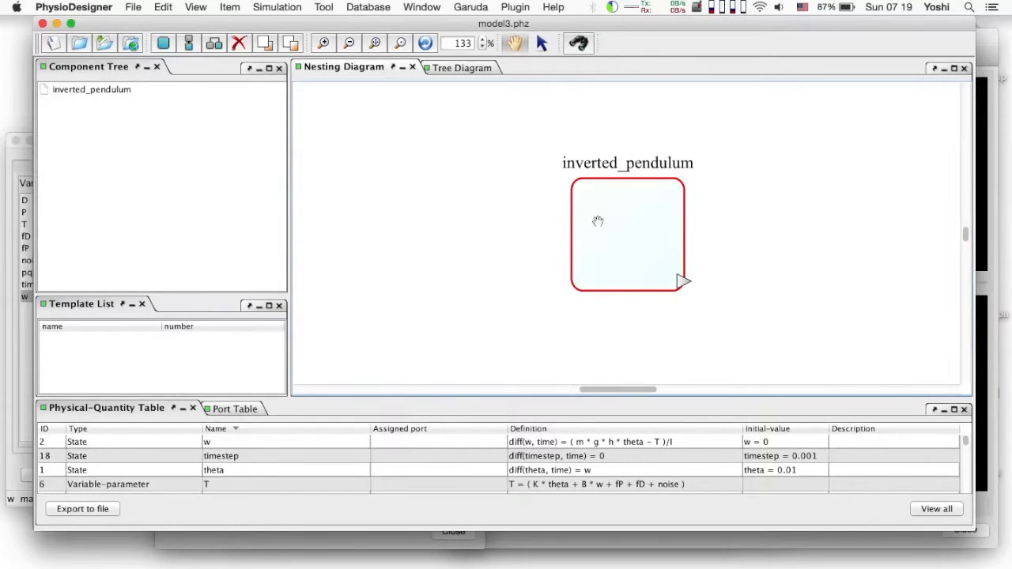
- Set the third origin coordinate of the invpendulum geometry's layout to 10.000, then update and accept the morphology
{"action": "right_click", "coordinate": [626, 230]}
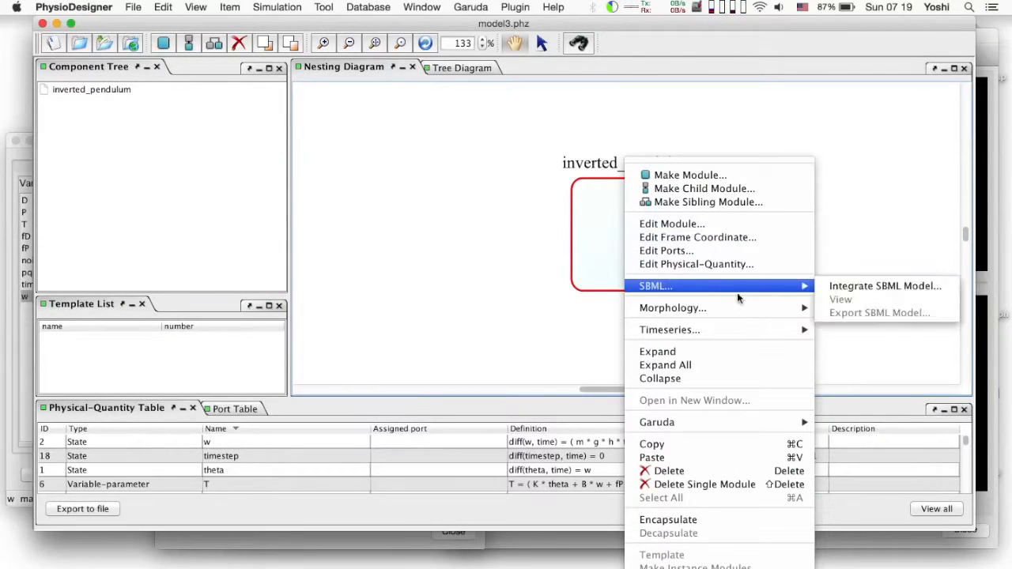
{"action": "mouse_move", "coordinate": [759, 307]}
{"action": "left_click", "coordinate": [849, 308]}
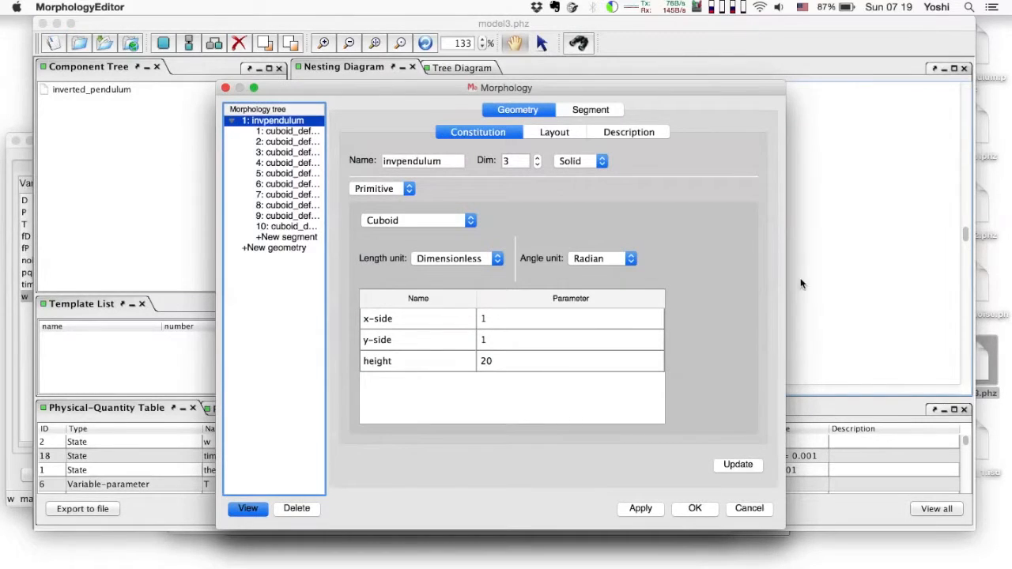
{"action": "left_click", "coordinate": [561, 134]}
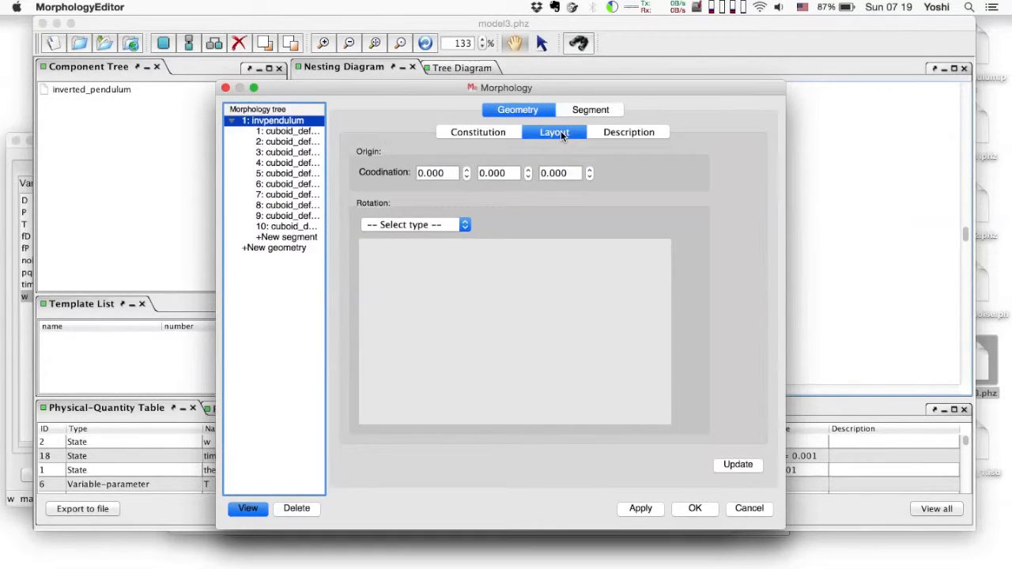
{"action": "left_click", "coordinate": [541, 172]}
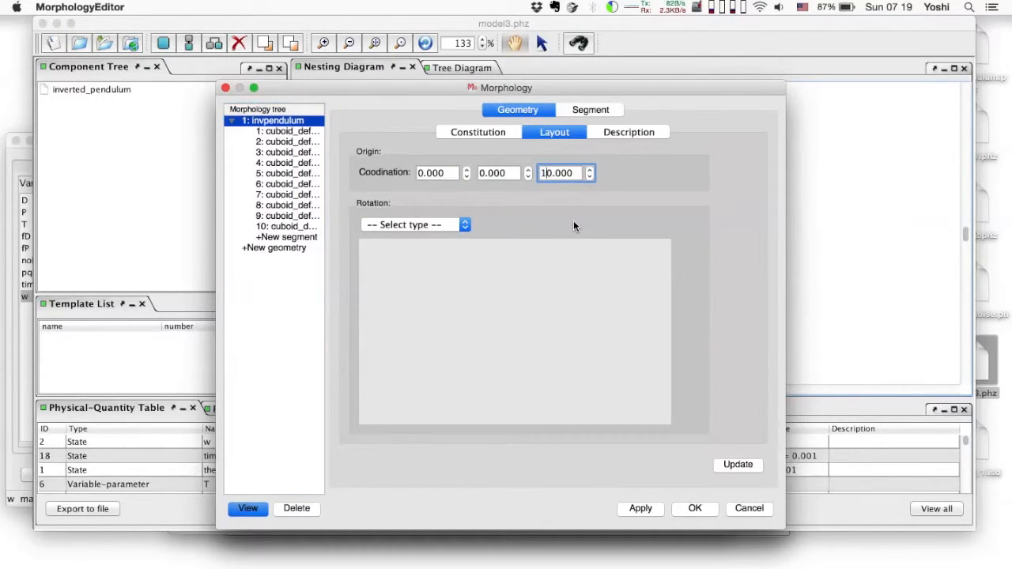
{"action": "left_click", "coordinate": [748, 466]}
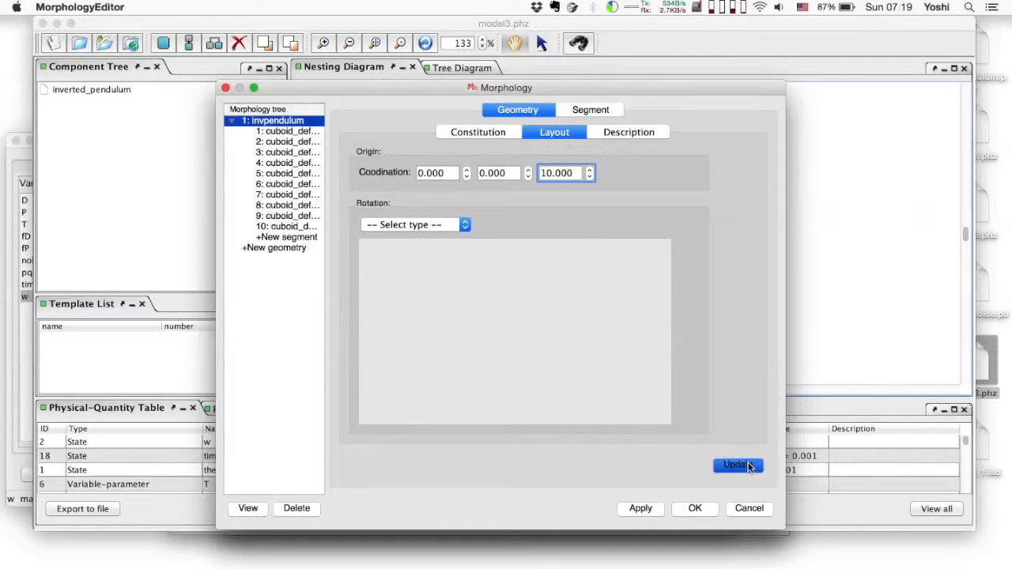
{"action": "left_click", "coordinate": [695, 508]}
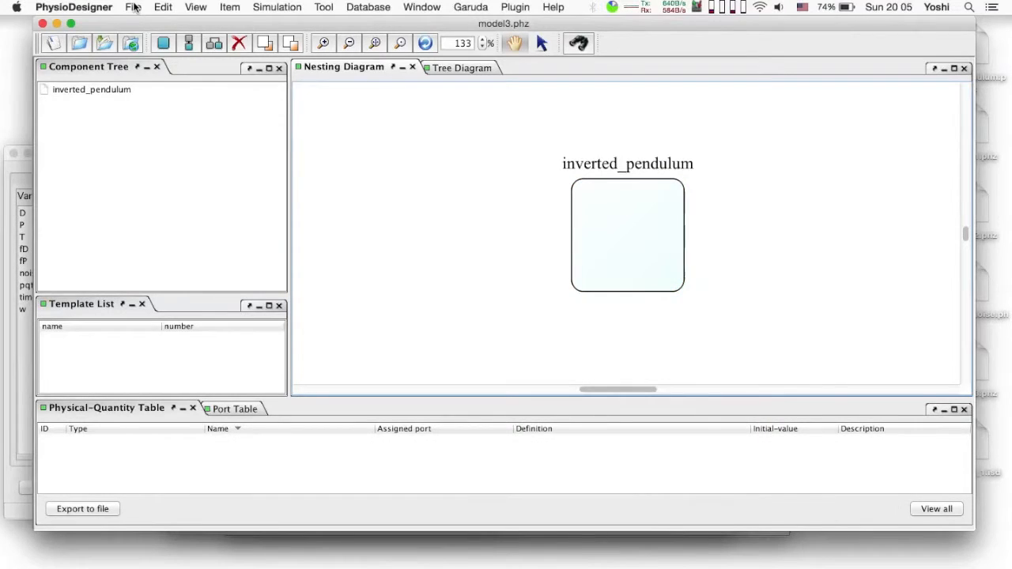
- Save the model on the Desktop under the name model3_with_morphology
{"action": "left_click", "coordinate": [133, 7]}
{"action": "left_click", "coordinate": [181, 103]}
{"action": "type", "text": "model3_with_morphology"}
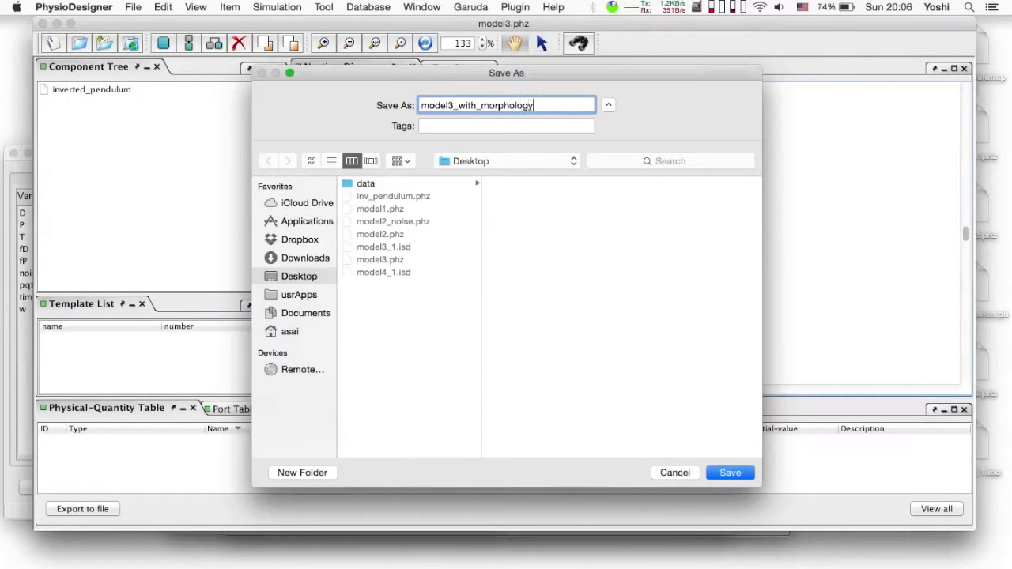
{"action": "left_click", "coordinate": [746, 478]}
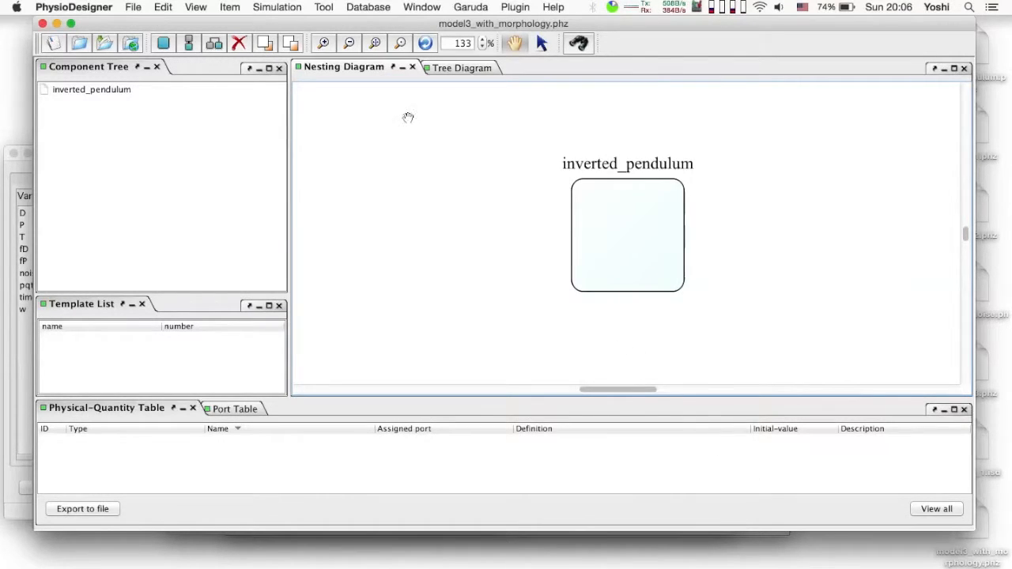
- Switch to Flint and simulate the model for 300 milliseconds, sampling 1 data per 10 steps
{"action": "left_click", "coordinate": [277, 7]}
{"action": "left_click", "coordinate": [271, 23]}
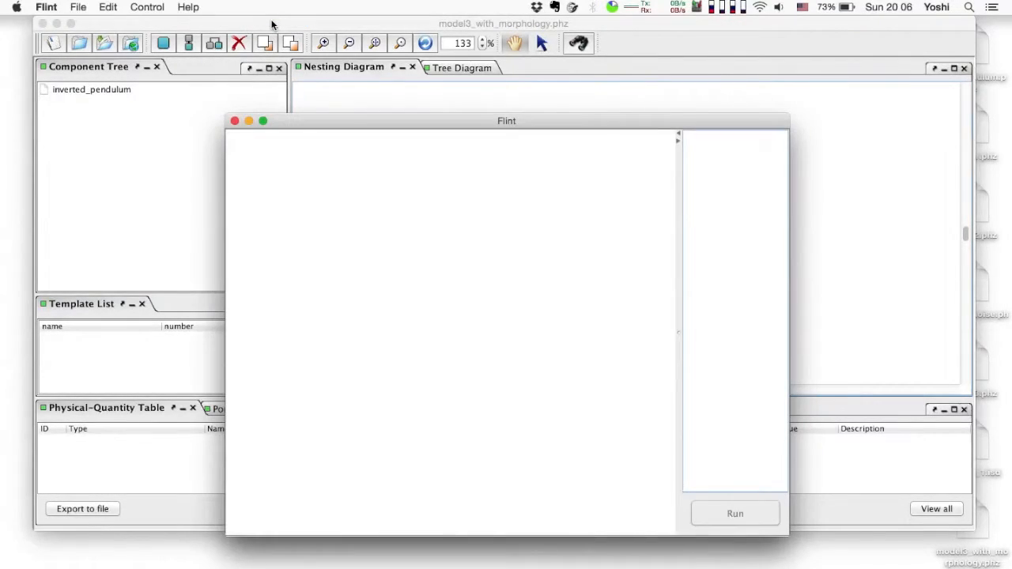
{"action": "left_click_drag", "start_coordinate": [393, 222], "coordinate": [378, 224]}
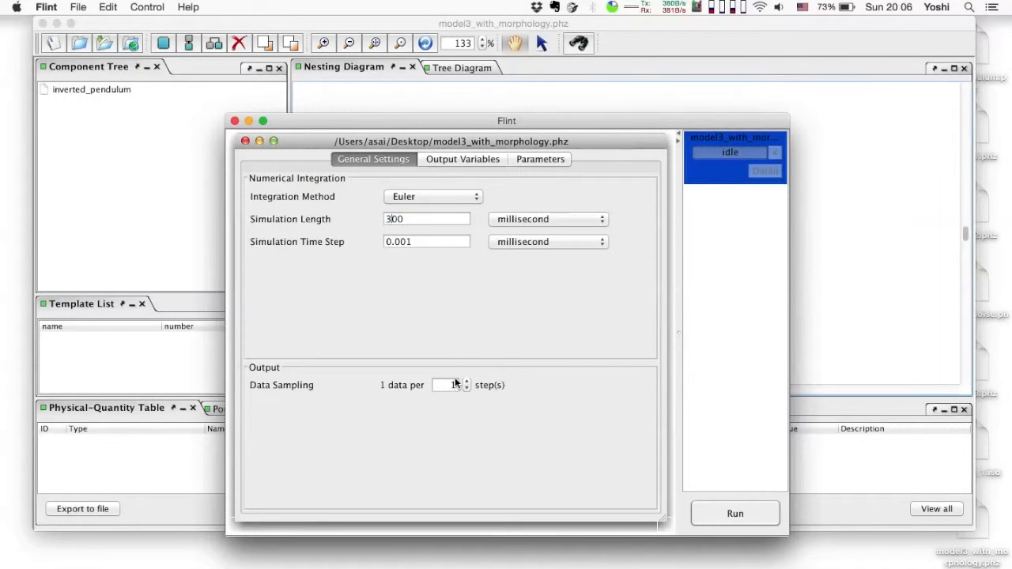
{"action": "left_click", "coordinate": [734, 513]}
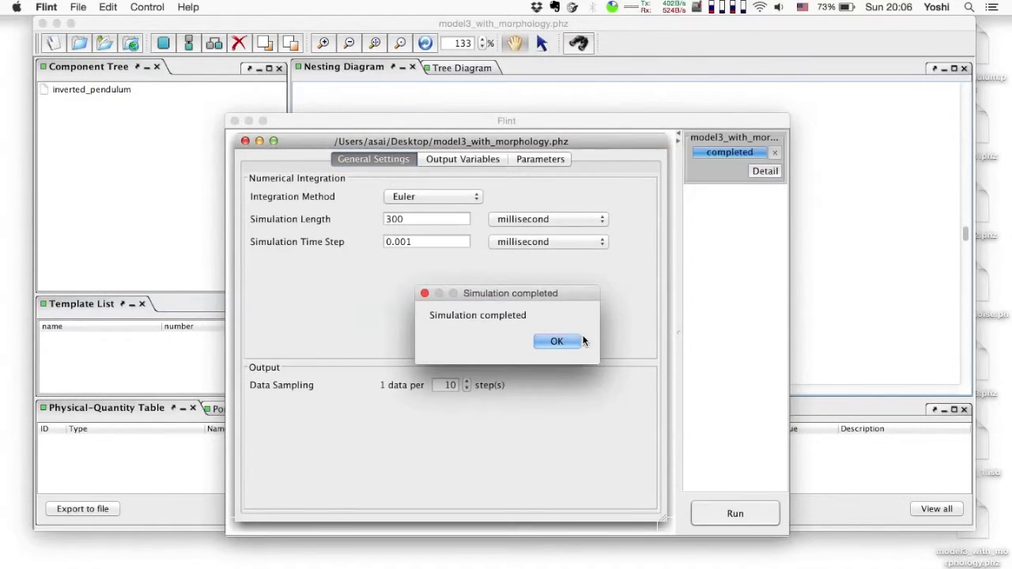
{"action": "left_click", "coordinate": [566, 342]}
- Open the plot view of the simulation result and plot theta and angle together on the Y1 axis
{"action": "left_click", "coordinate": [764, 170]}
{"action": "left_click", "coordinate": [678, 221]}
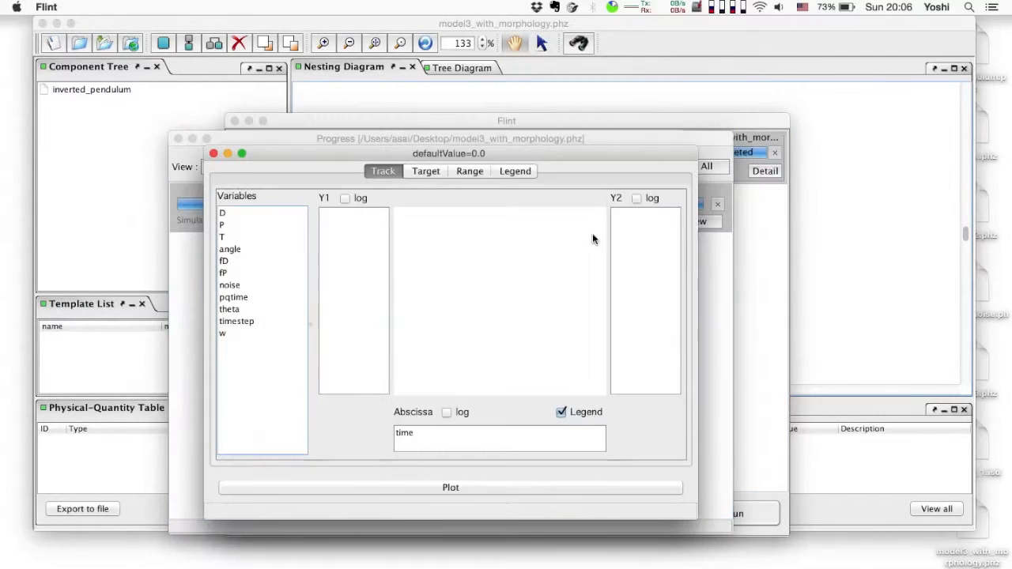
{"action": "left_click_drag", "start_coordinate": [272, 313], "coordinate": [348, 312]}
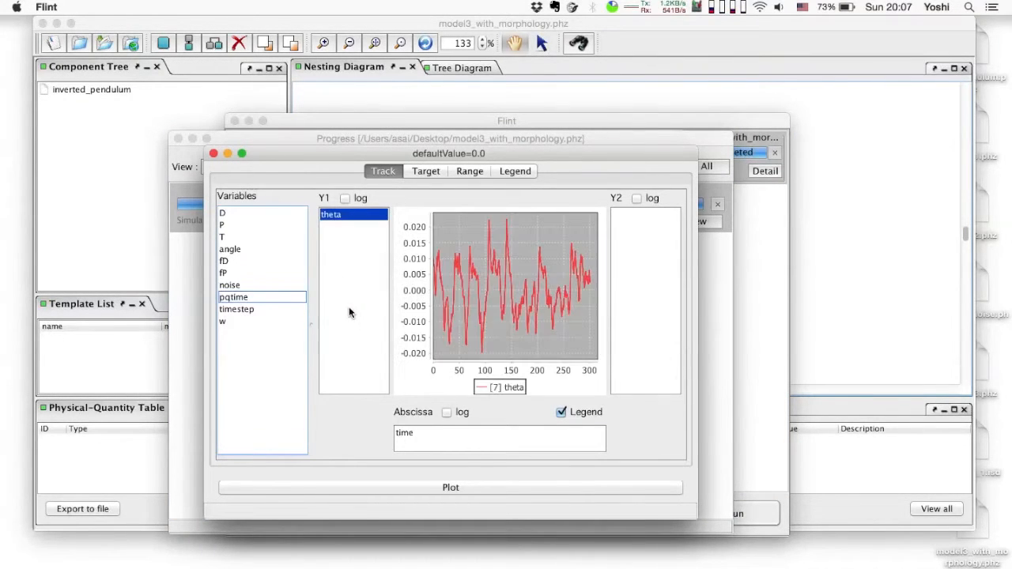
{"action": "left_click_drag", "start_coordinate": [230, 249], "coordinate": [359, 286]}
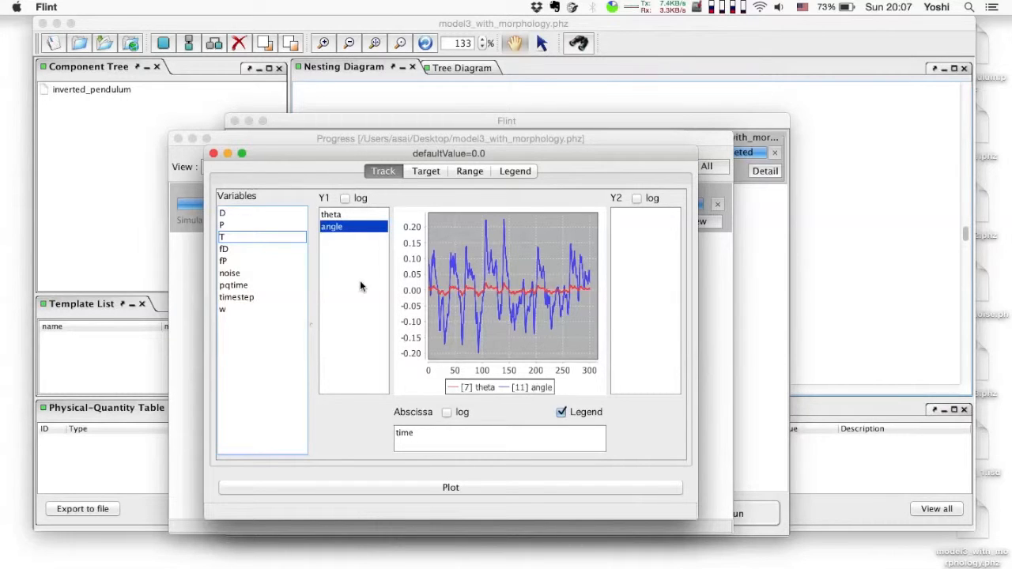
- Export the simulation result to the Desktop in ISD format as model3_with_morphology_1.isd
{"action": "left_click_drag", "start_coordinate": [500, 154], "coordinate": [306, 153]}
{"action": "left_click", "coordinate": [569, 262]}
{"action": "left_click", "coordinate": [547, 222]}
{"action": "left_click_drag", "start_coordinate": [547, 102], "coordinate": [592, 117]}
{"action": "type", "text": "isd"}
{"action": "left_click", "coordinate": [725, 484]}
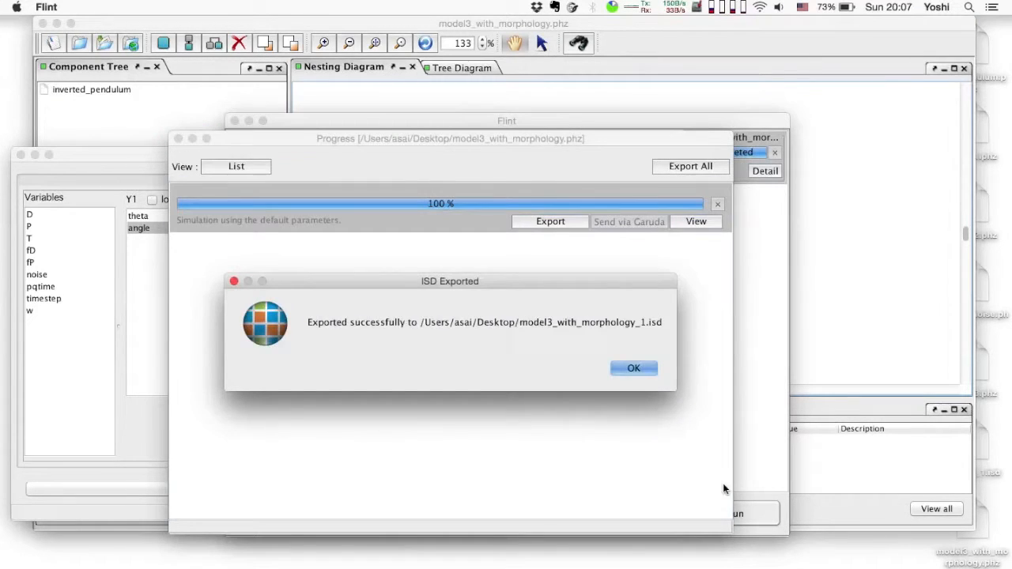
{"action": "left_click", "coordinate": [641, 369]}
- Switch to PhysioDesigner and open the Morphospace view of the inverted_pendulum module
{"action": "left_click", "coordinate": [830, 336]}
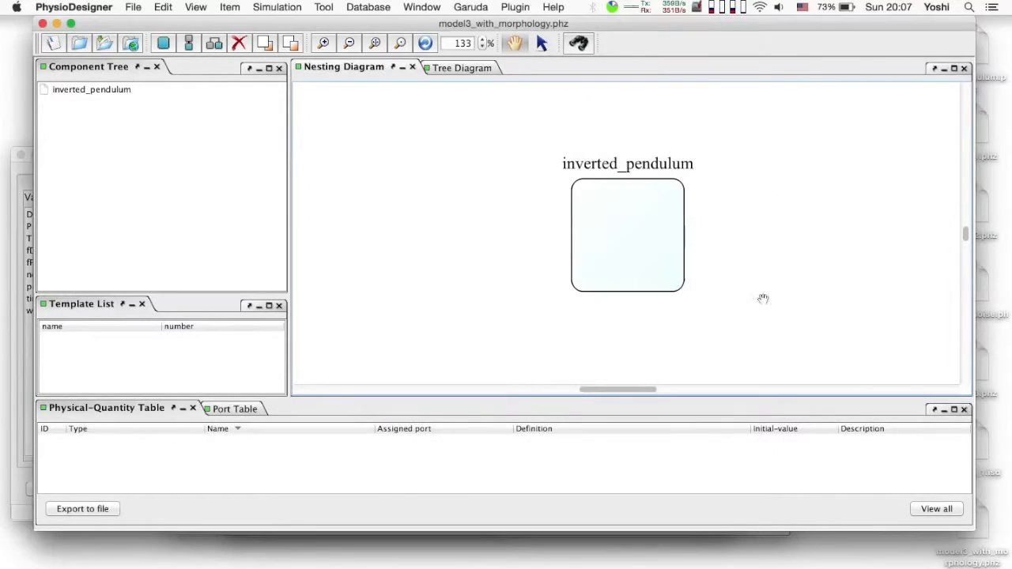
{"action": "left_click", "coordinate": [643, 255]}
{"action": "right_click", "coordinate": [644, 256]}
{"action": "mouse_move", "coordinate": [731, 309]}
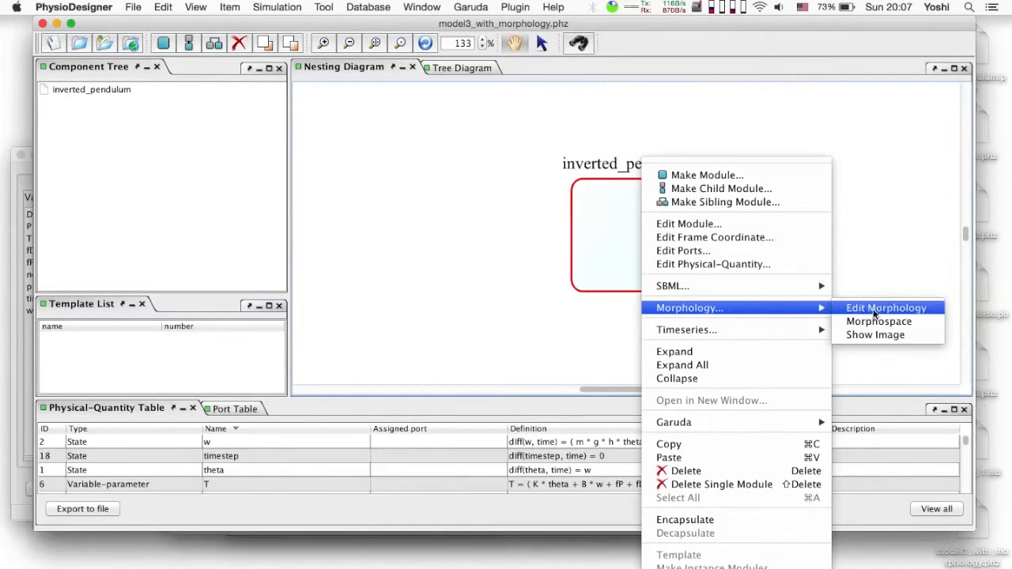
{"action": "left_click", "coordinate": [885, 321]}
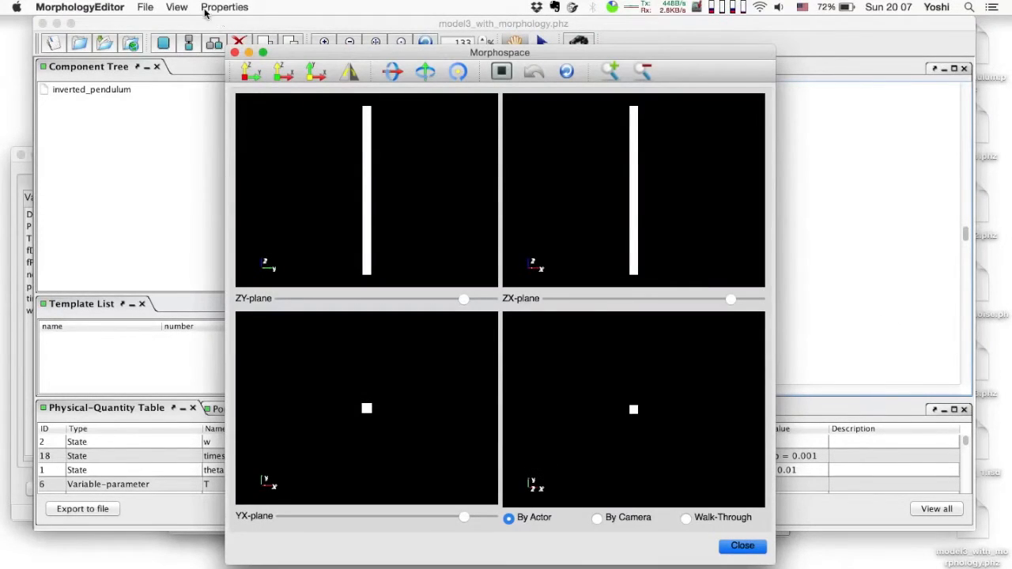
- Show the Morphodynamics animation using model3_with_morphology_1.isd from the Desktop as the simulation result
{"action": "left_click", "coordinate": [178, 7]}
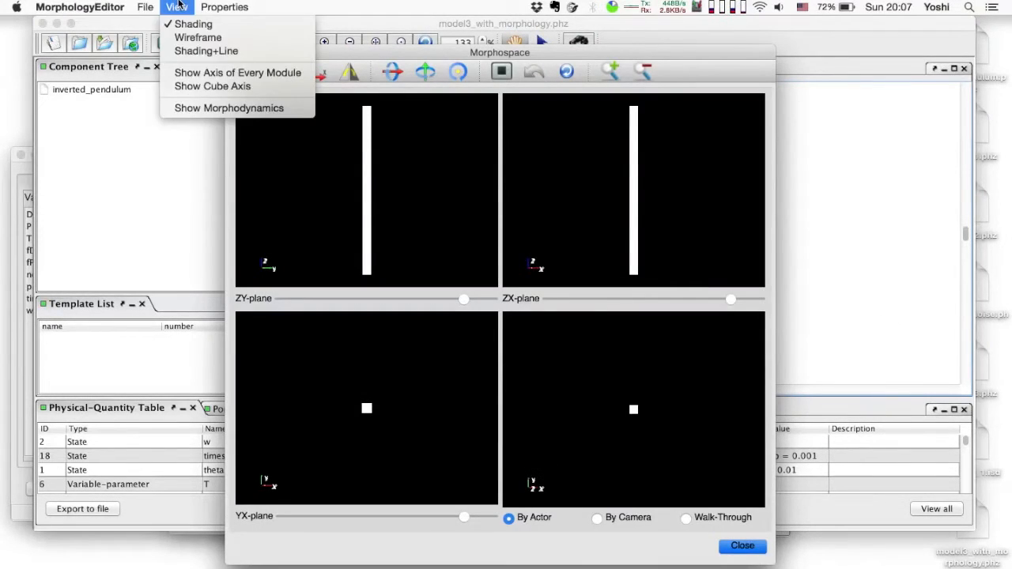
{"action": "left_click", "coordinate": [203, 107]}
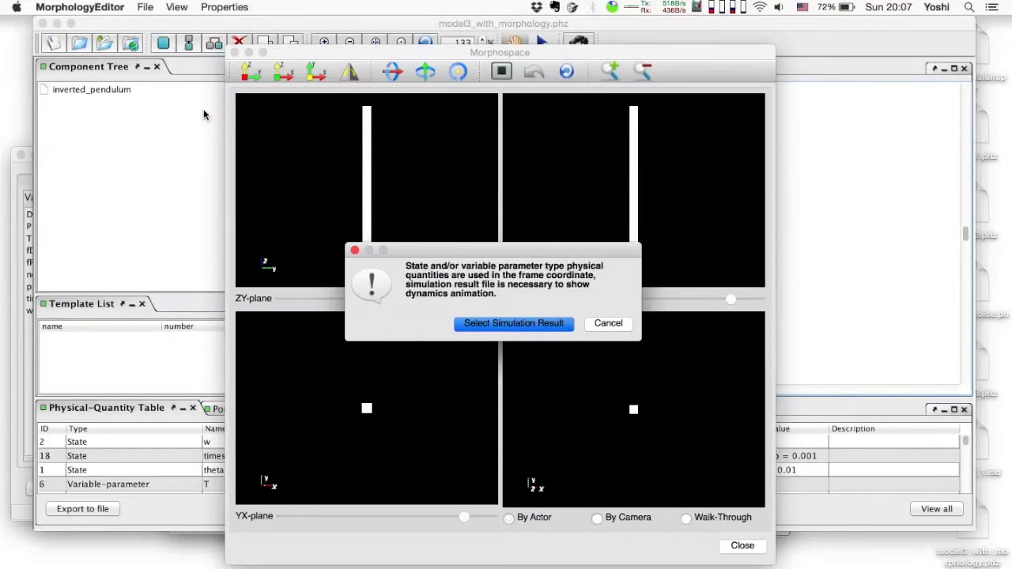
{"action": "left_click", "coordinate": [496, 325]}
{"action": "left_click", "coordinate": [435, 216]}
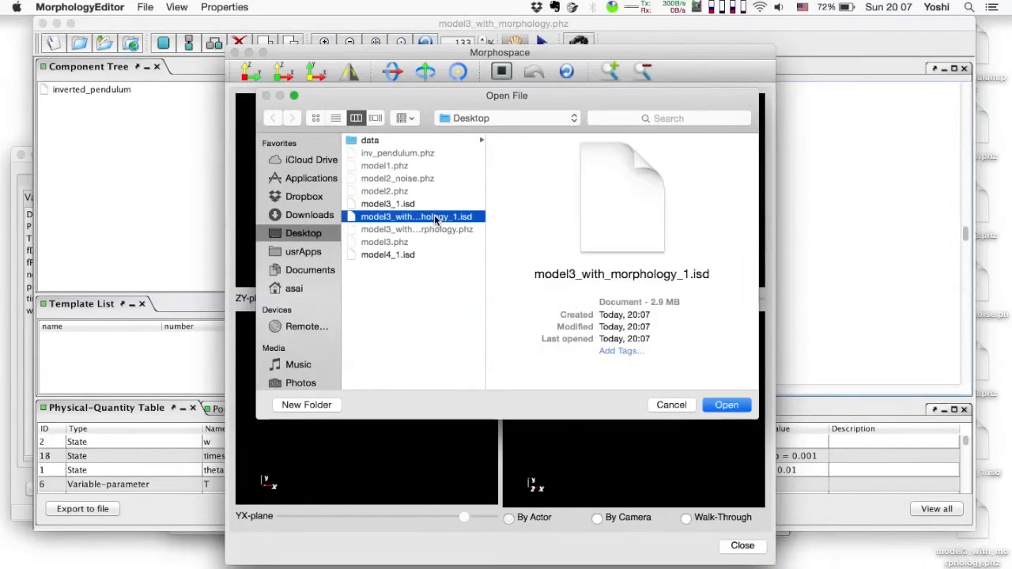
{"action": "left_click", "coordinate": [729, 406]}
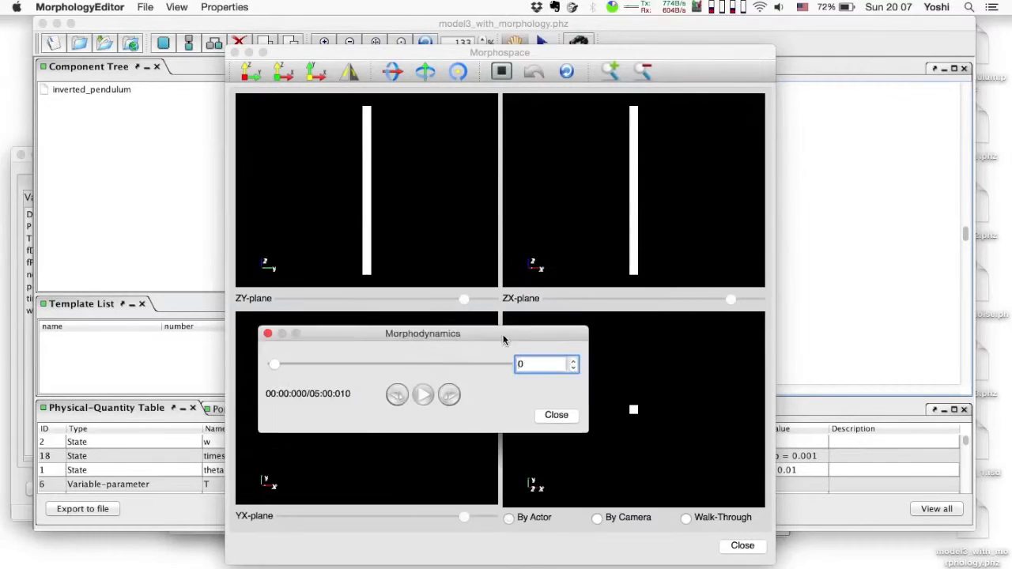
- Arrange the Morphospace and Morphodynamics windows beside the theta and angle plot, and play and scrub through the pendulum animation
{"action": "left_click_drag", "start_coordinate": [504, 340], "coordinate": [411, 467]}
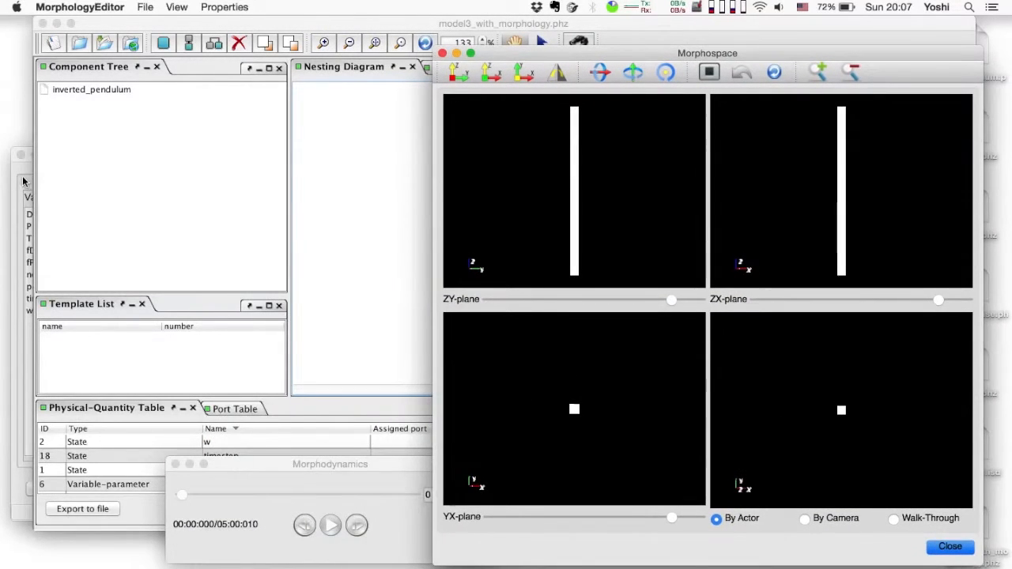
{"action": "left_click", "coordinate": [26, 185]}
{"action": "left_click", "coordinate": [486, 531]}
{"action": "left_click", "coordinate": [393, 545]}
{"action": "left_click", "coordinate": [331, 526]}
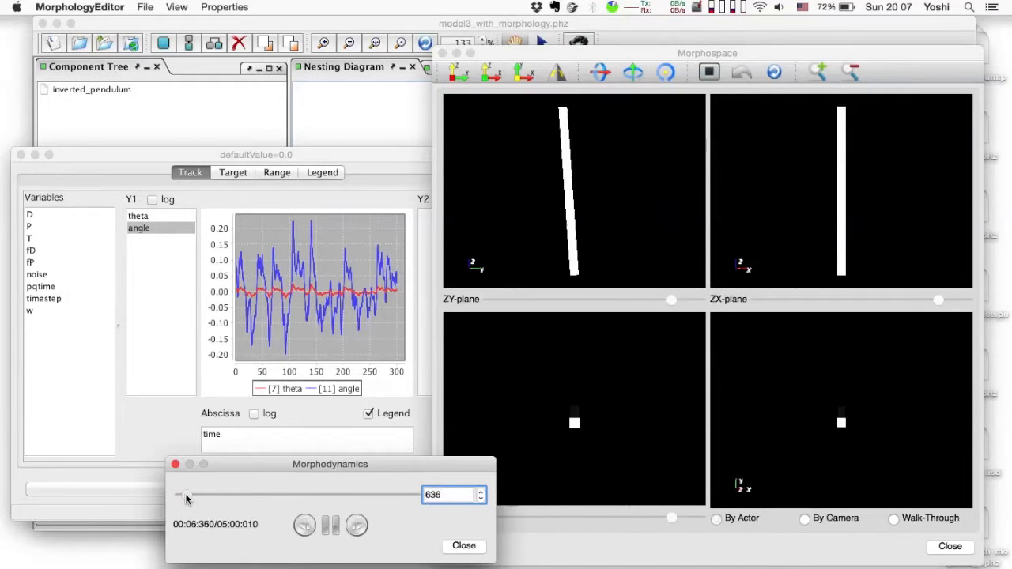
{"action": "left_click_drag", "start_coordinate": [198, 499], "coordinate": [269, 515]}
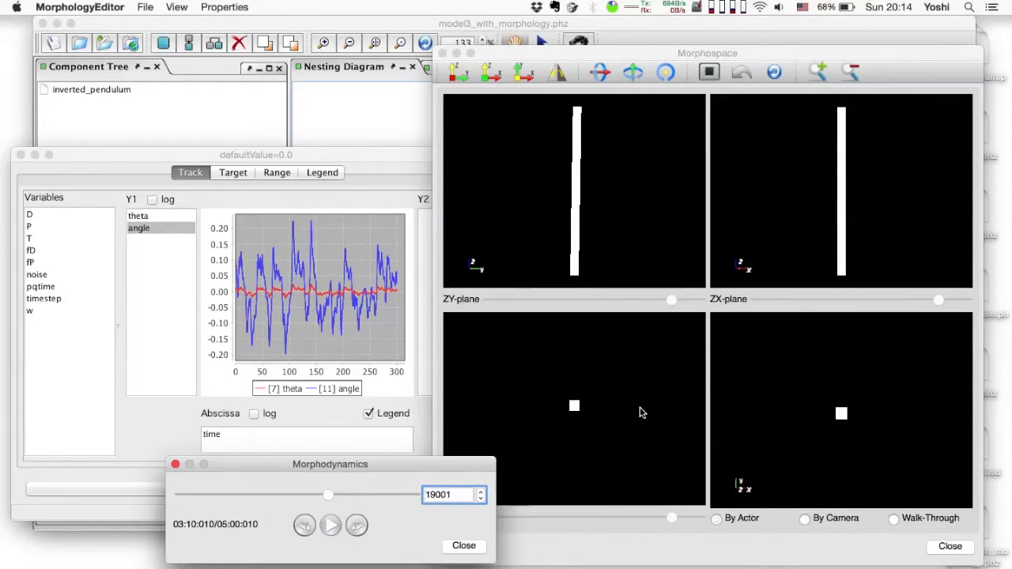
- Enlarge Morphospace to a single view facing the ZY plane and scrub the pendulum animation further forward
{"action": "left_click", "coordinate": [656, 338]}
{"action": "left_click", "coordinate": [710, 73]}
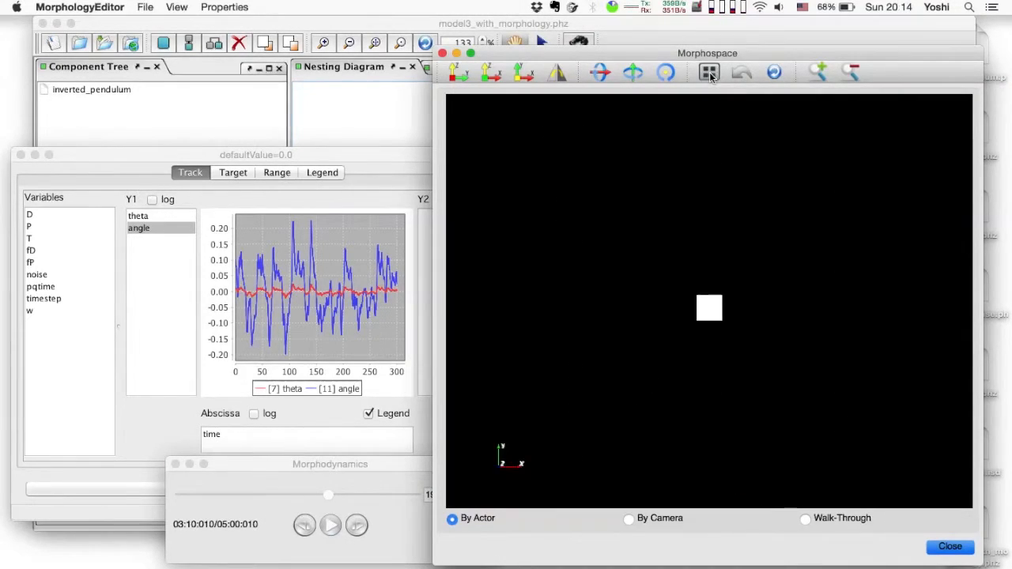
{"action": "left_click", "coordinate": [456, 75]}
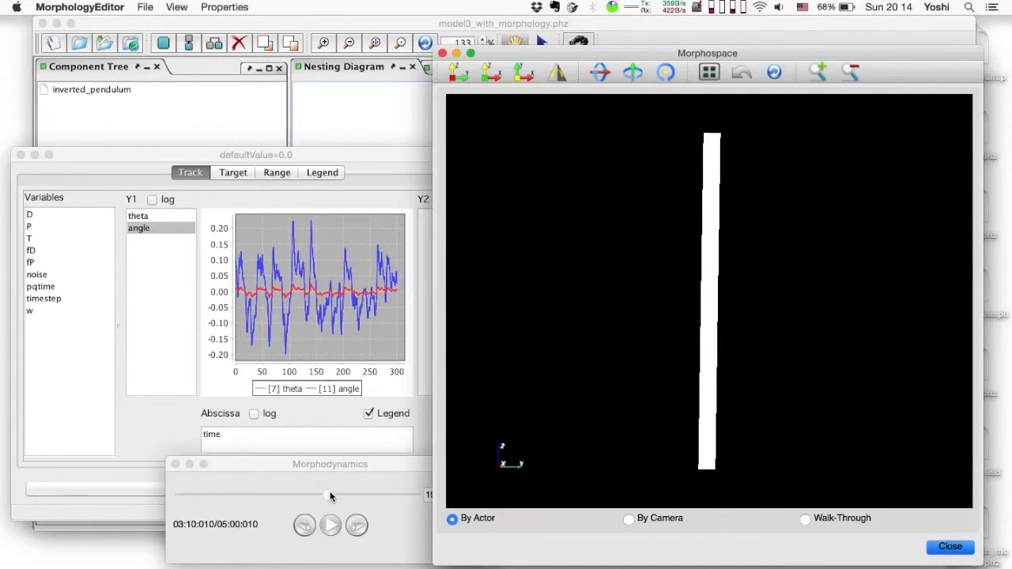
{"action": "left_click", "coordinate": [330, 494]}
{"action": "left_click_drag", "start_coordinate": [328, 494], "coordinate": [399, 498]}
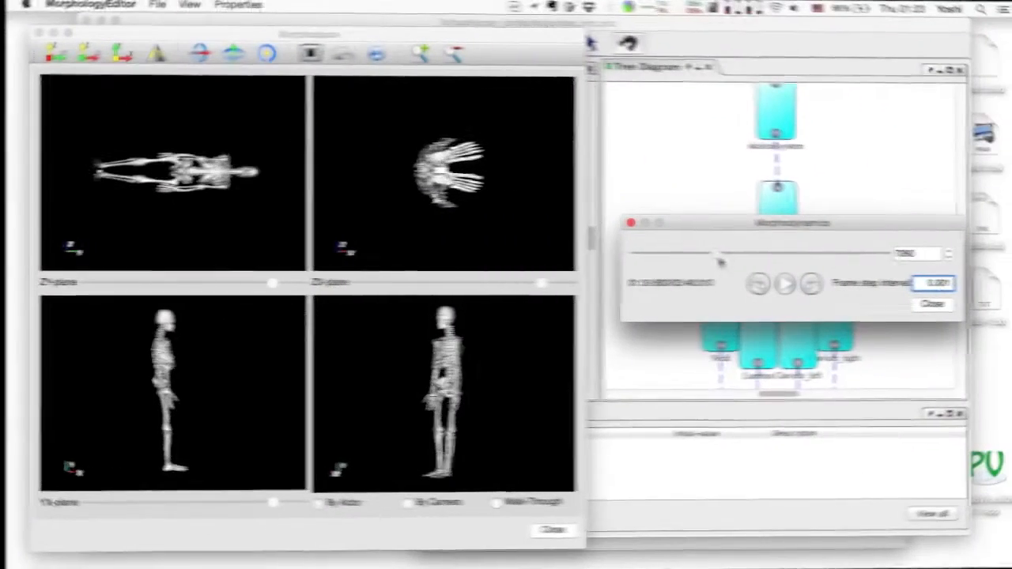
- Scrub the virtual human skeleton's Morphodynamics animation forward to frame 19134
{"action": "left_click_drag", "start_coordinate": [707, 264], "coordinate": [842, 266]}
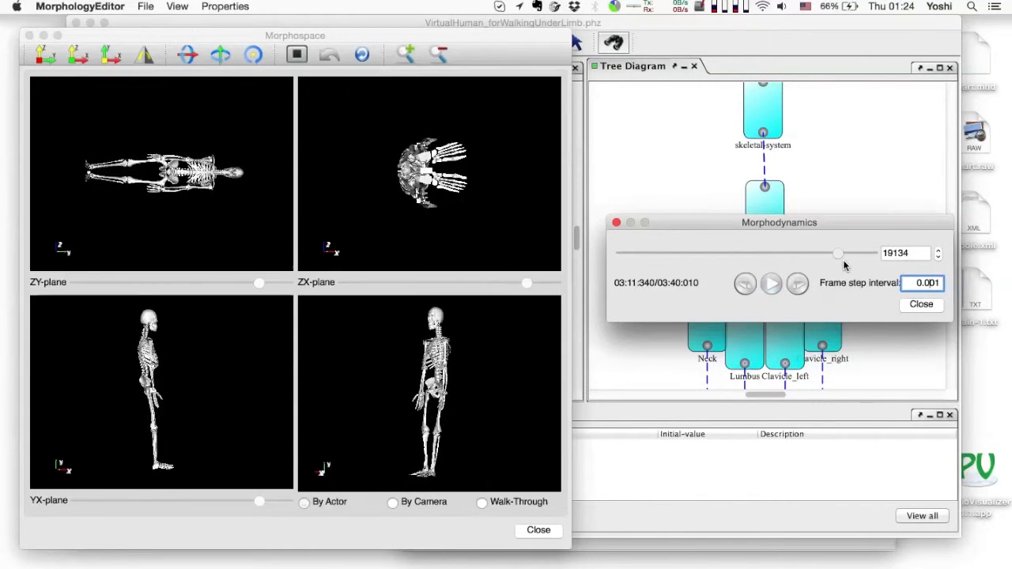